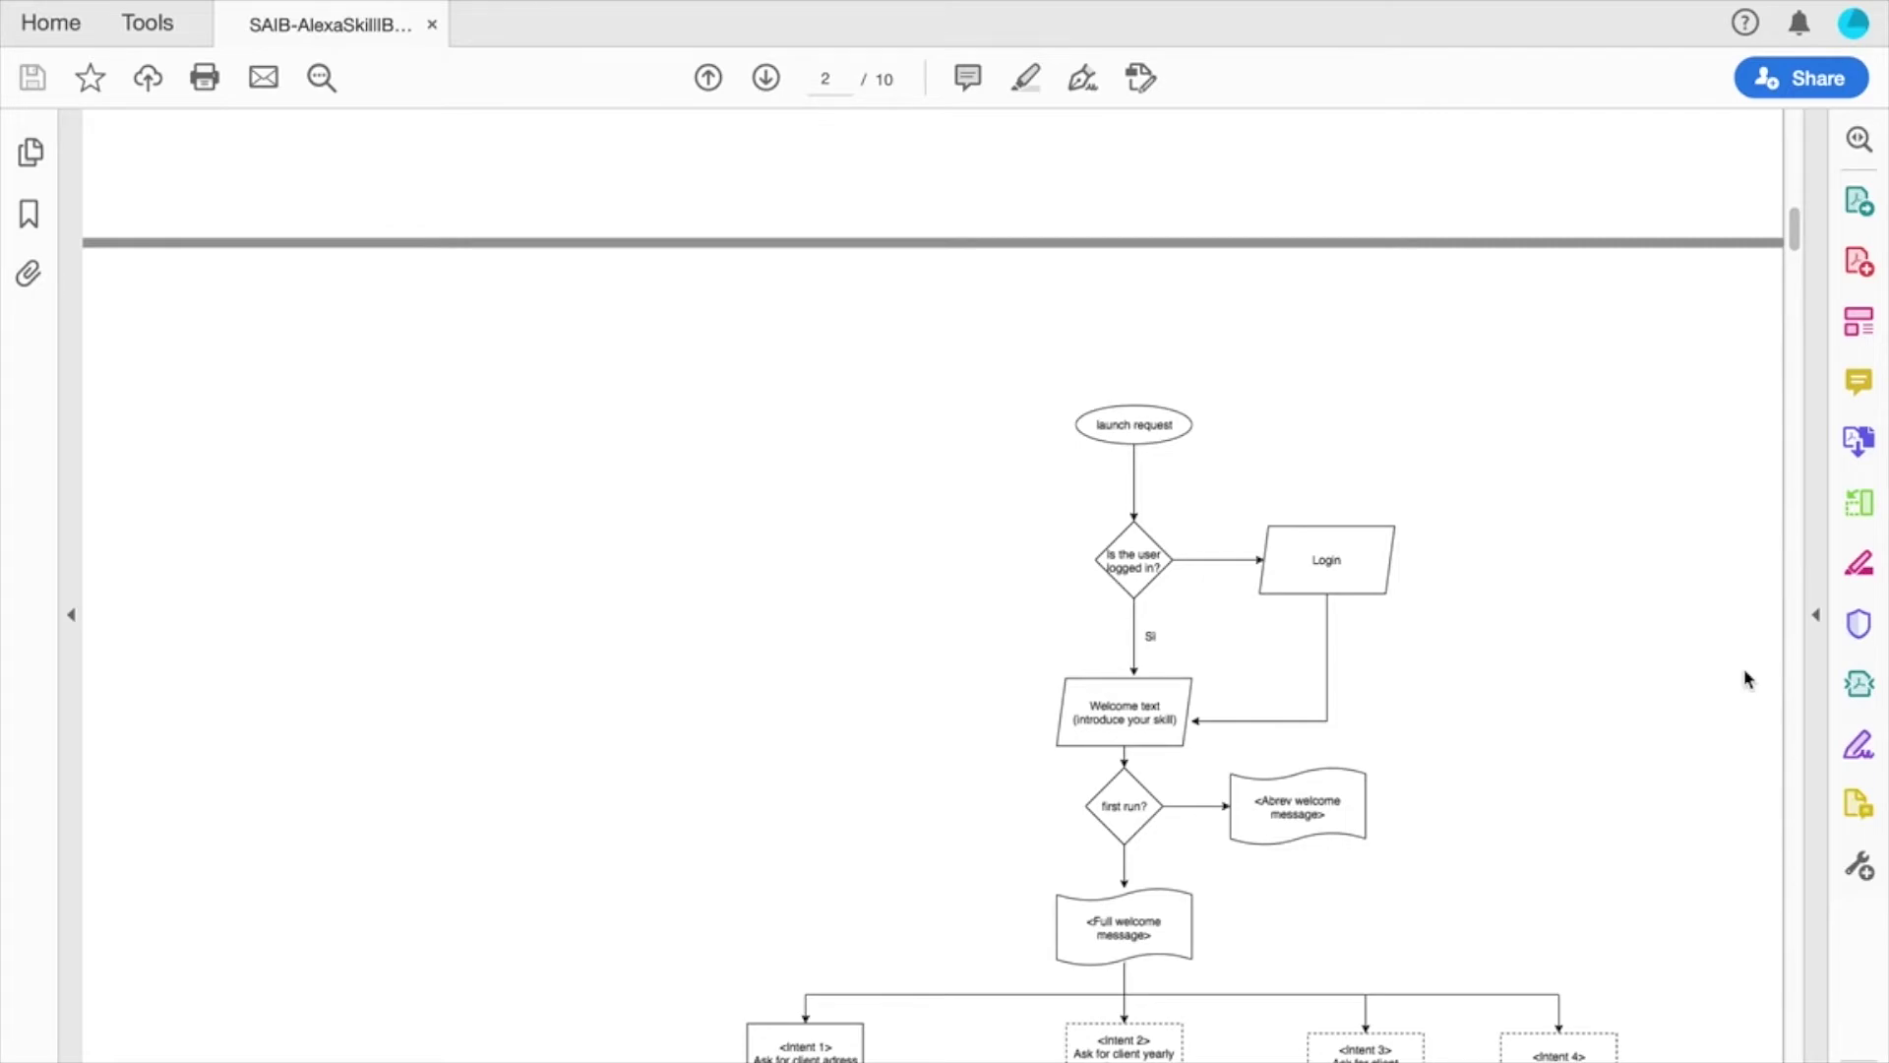
# Step: Review the Alexa skill design document's intent flowcharts and dialogue tables from page 2 through the client trustability intent on page 7
pyautogui.scroll(-5, 1744, 672)
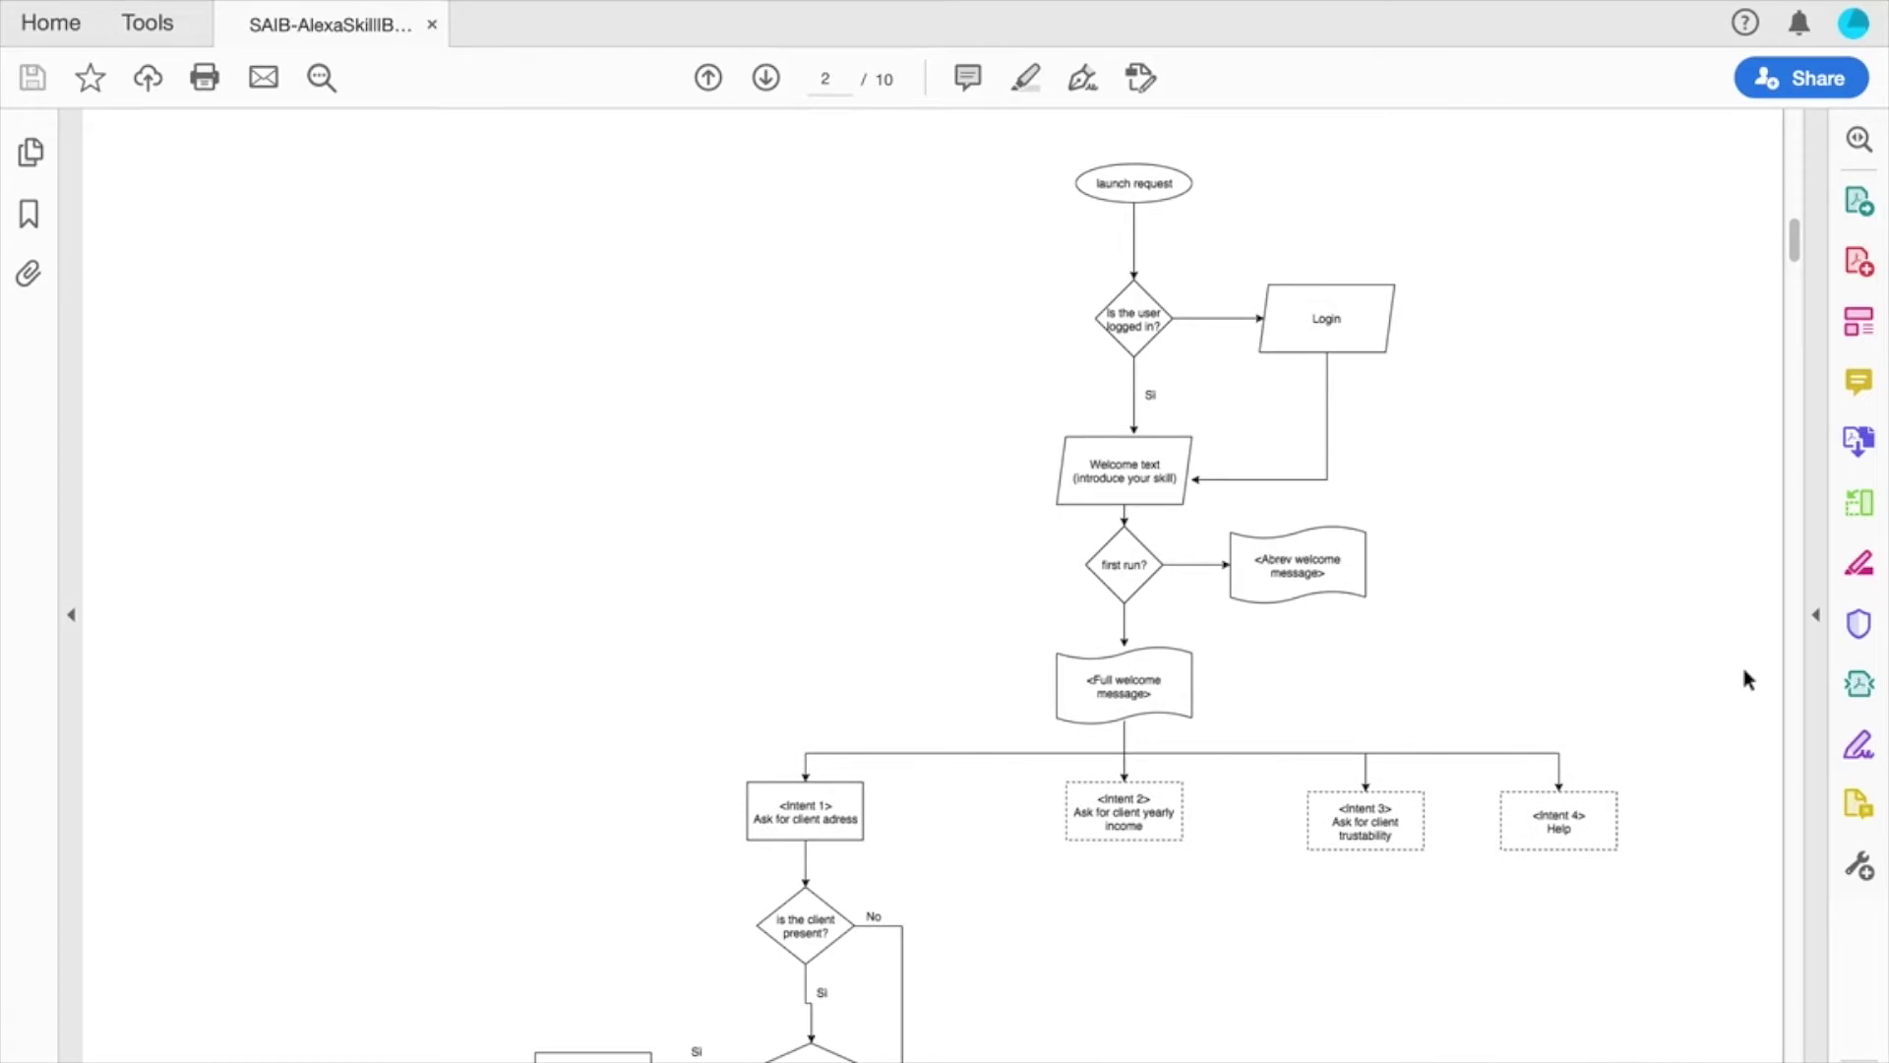
pyautogui.scroll(-15, 1745, 673)
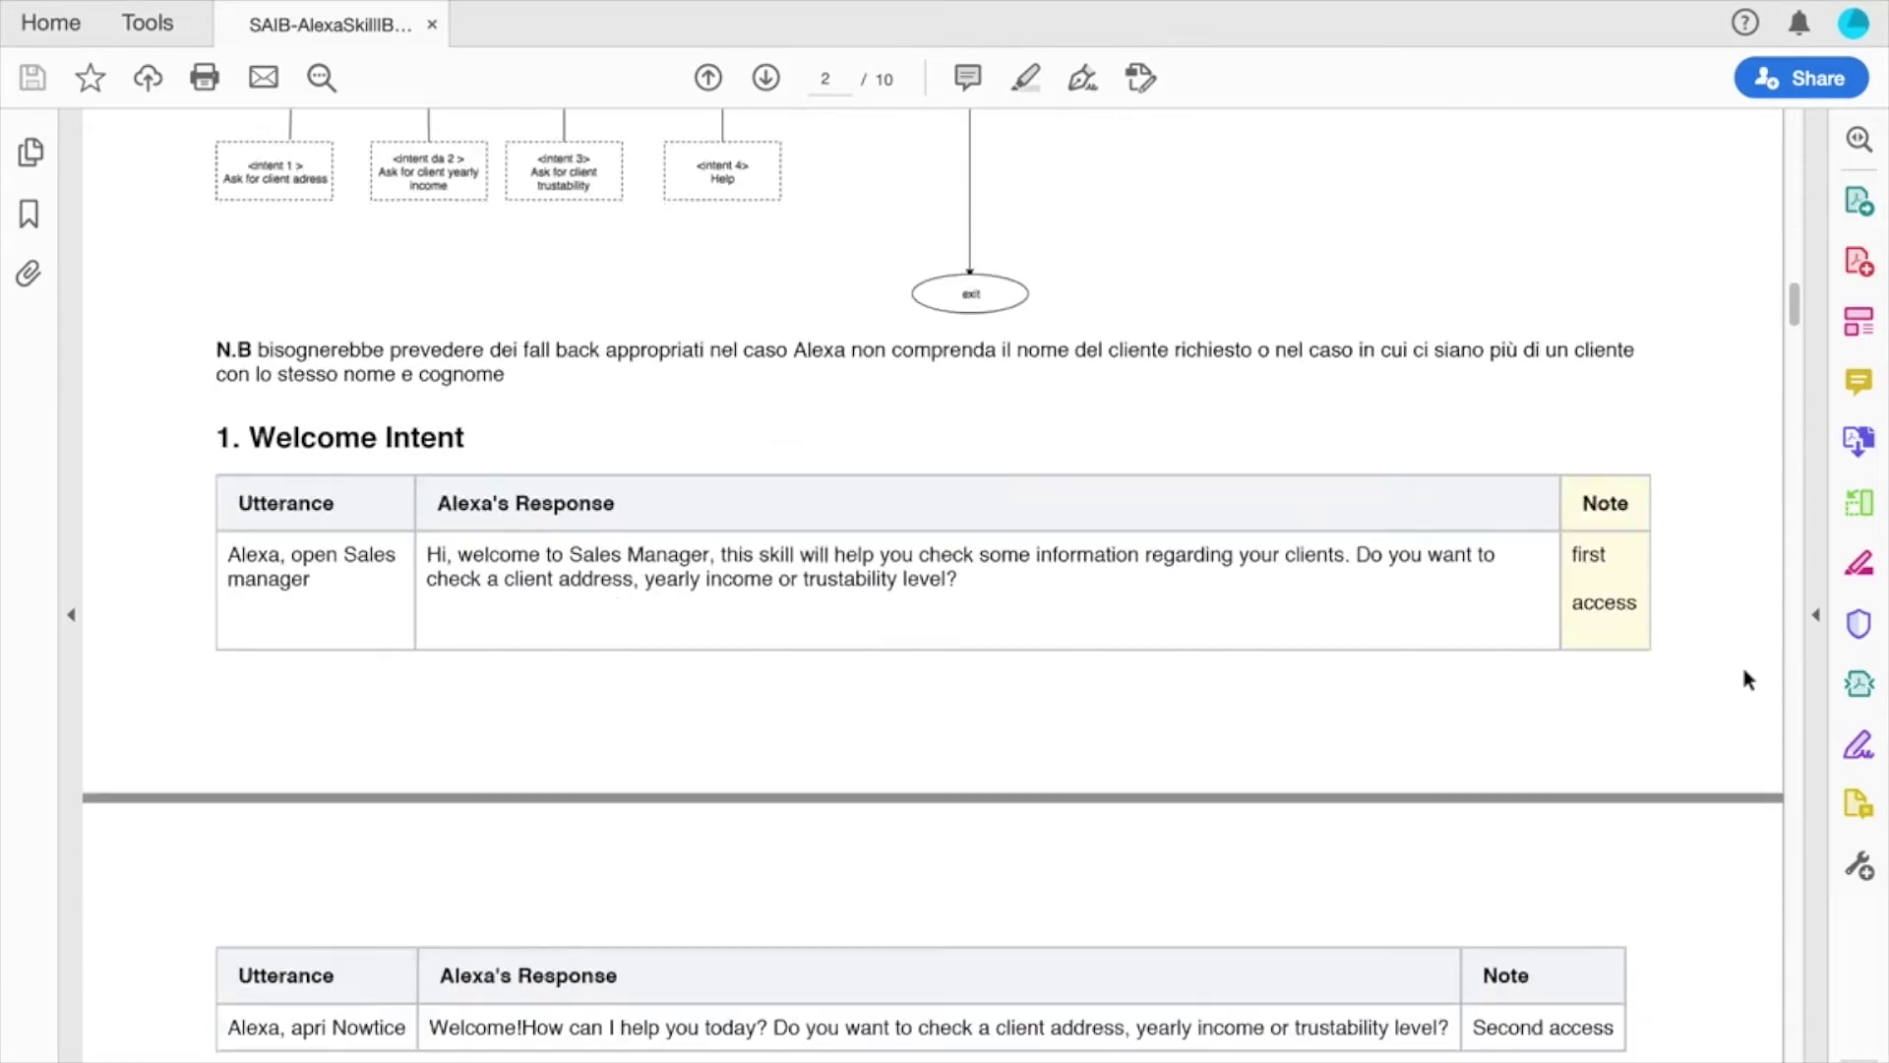
pyautogui.scroll(-20, 1745, 673)
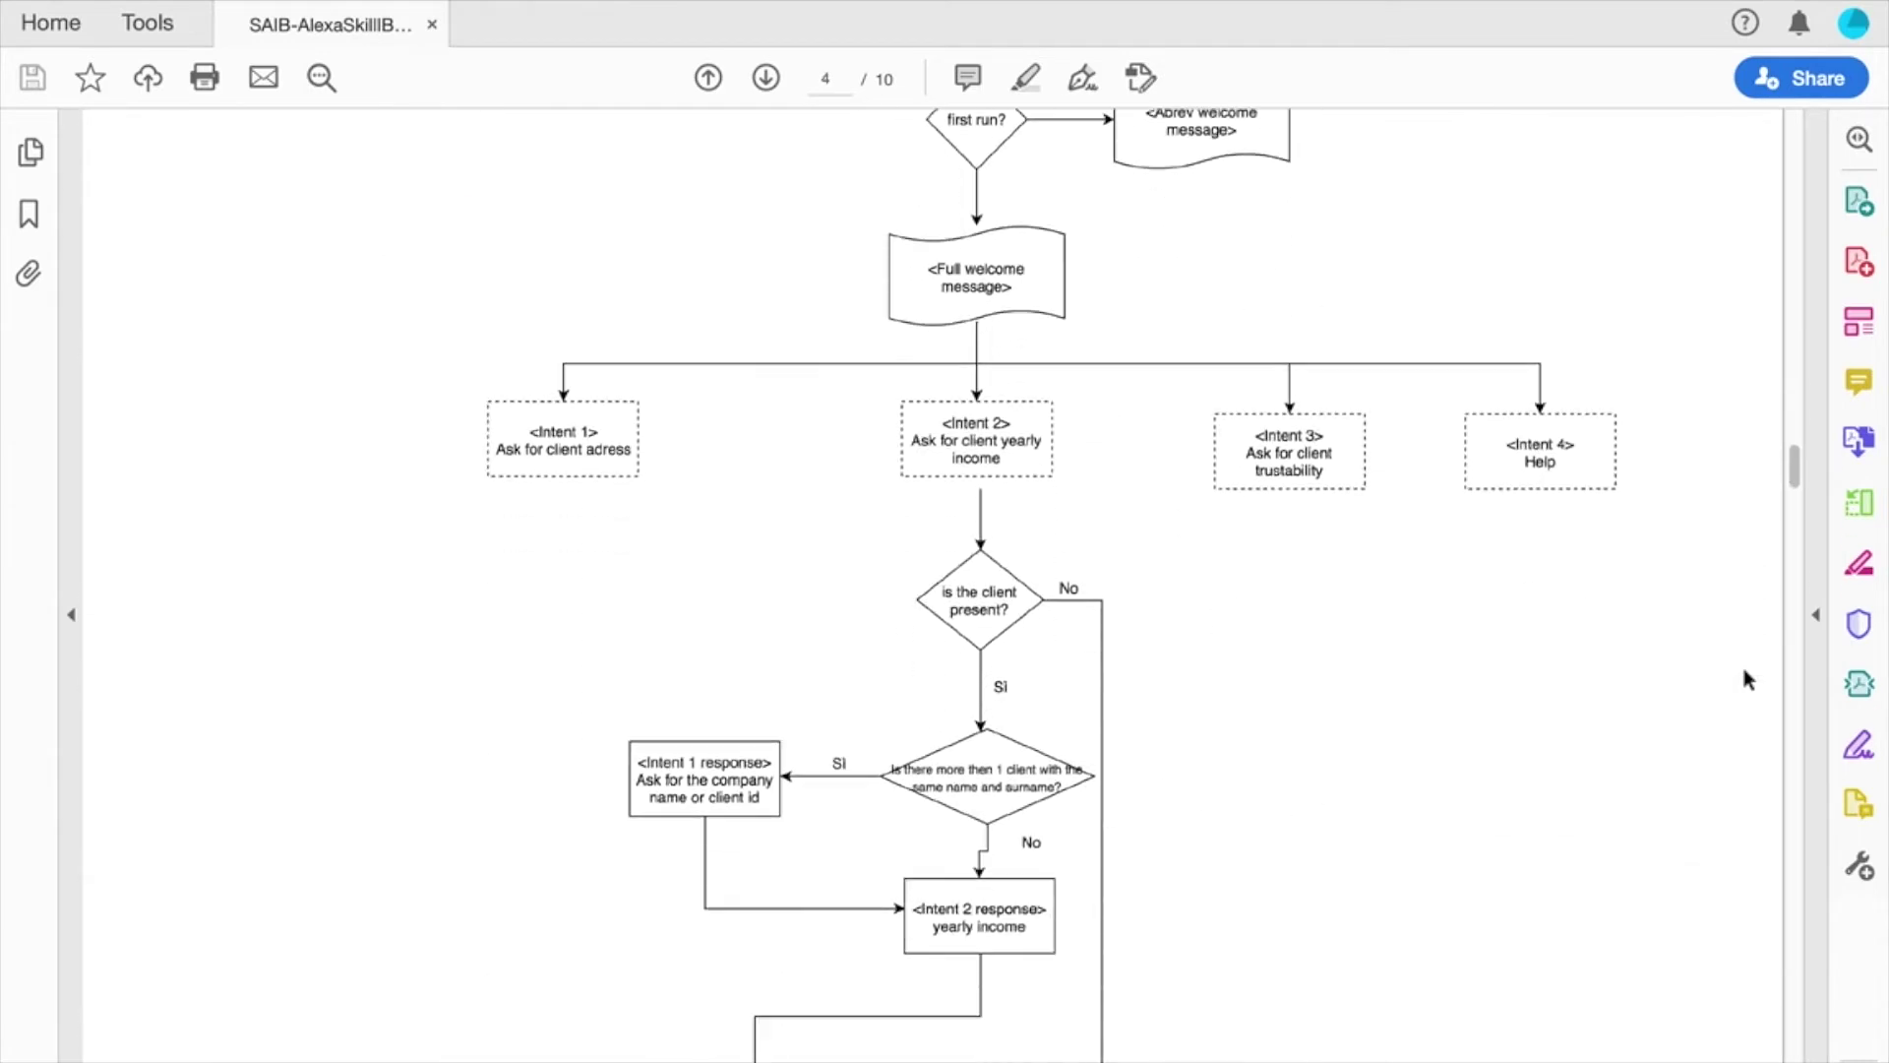
pyautogui.scroll(-15, 1747, 678)
pyautogui.scroll(12, 1746, 679)
pyautogui.scroll(-2, 1747, 679)
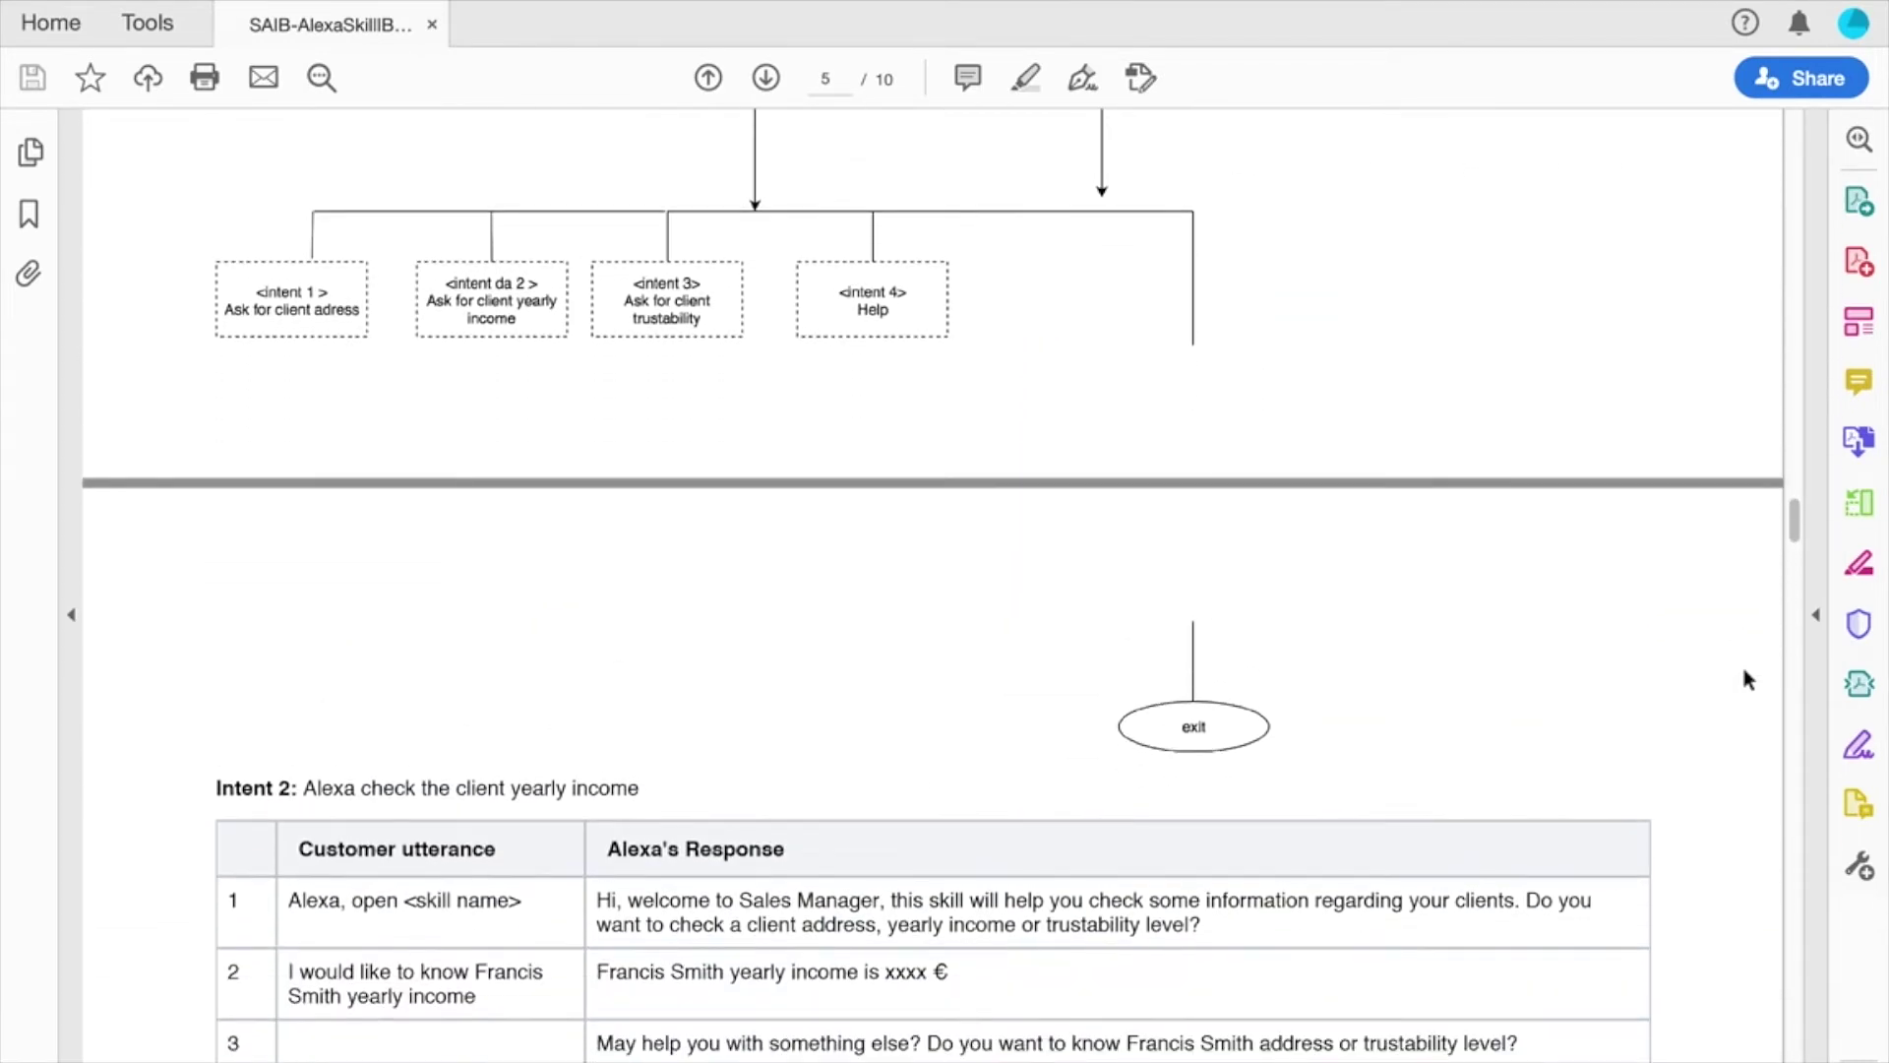
pyautogui.scroll(-15, 1139, 836)
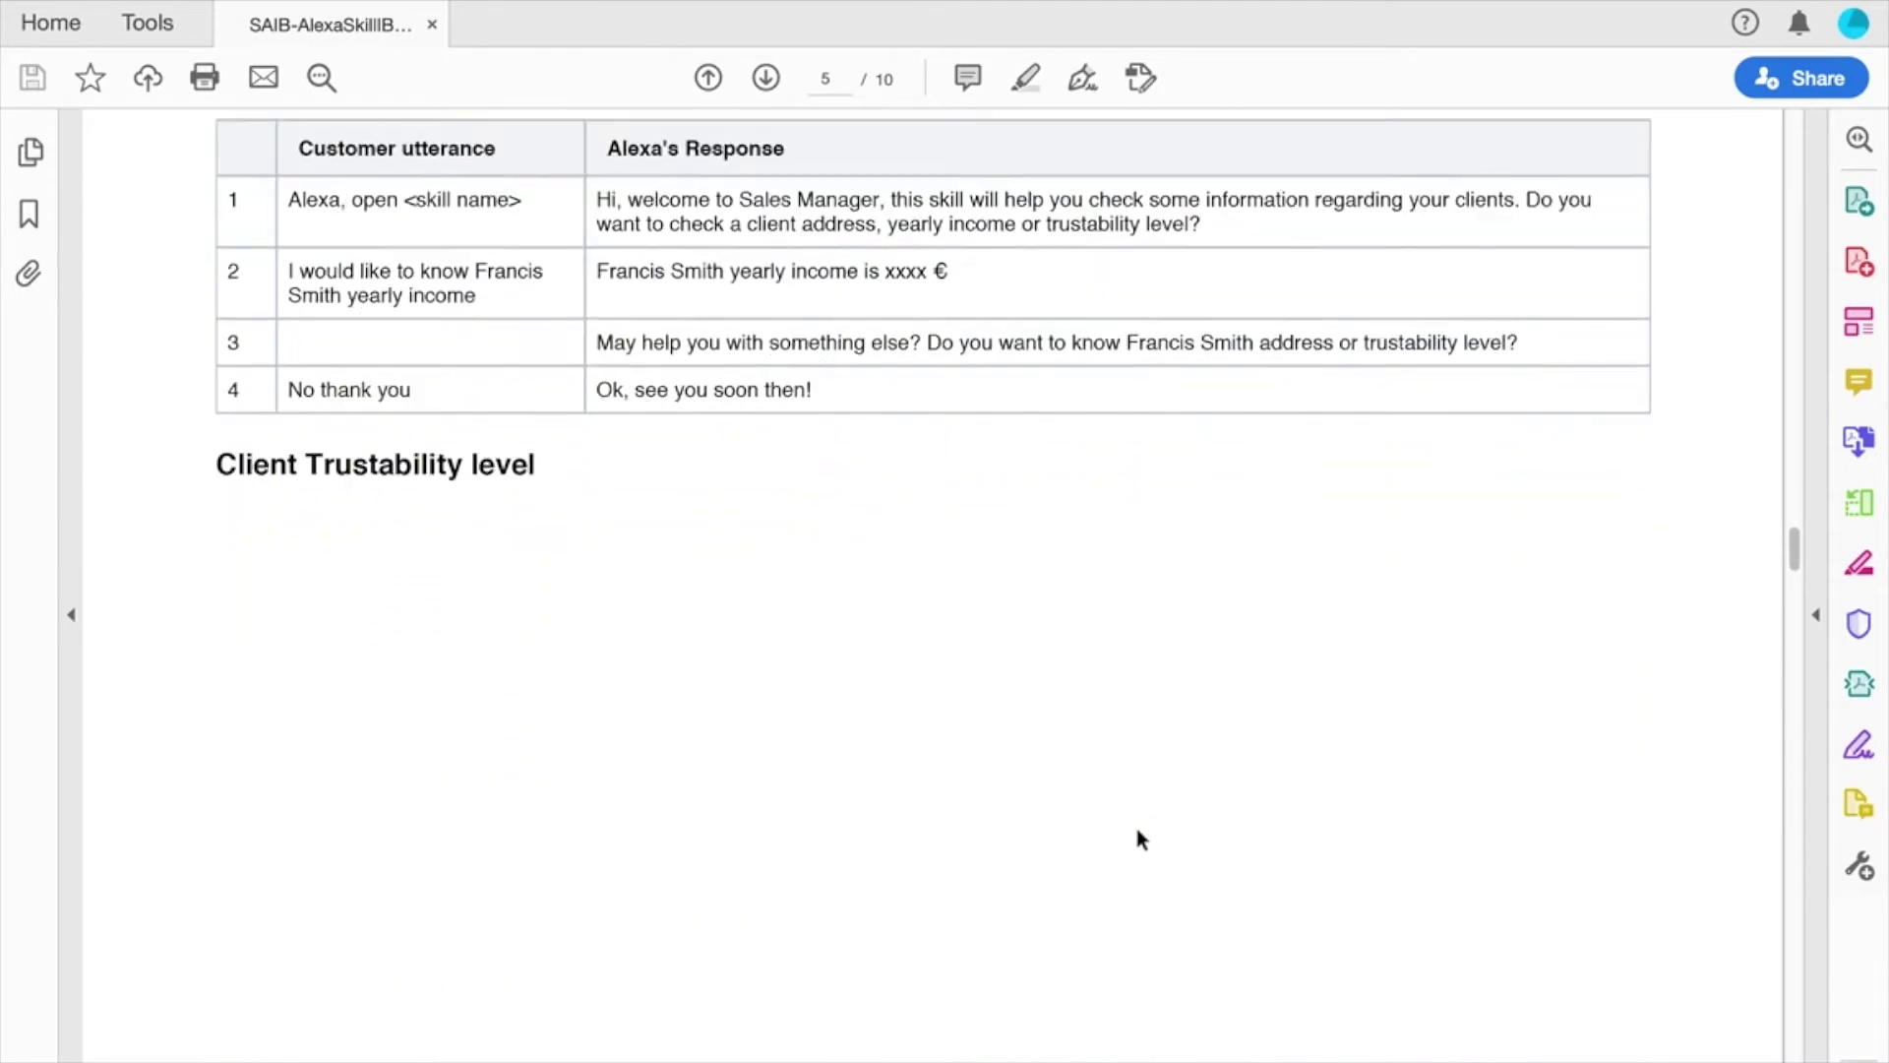
pyautogui.scroll(-15, 1136, 829)
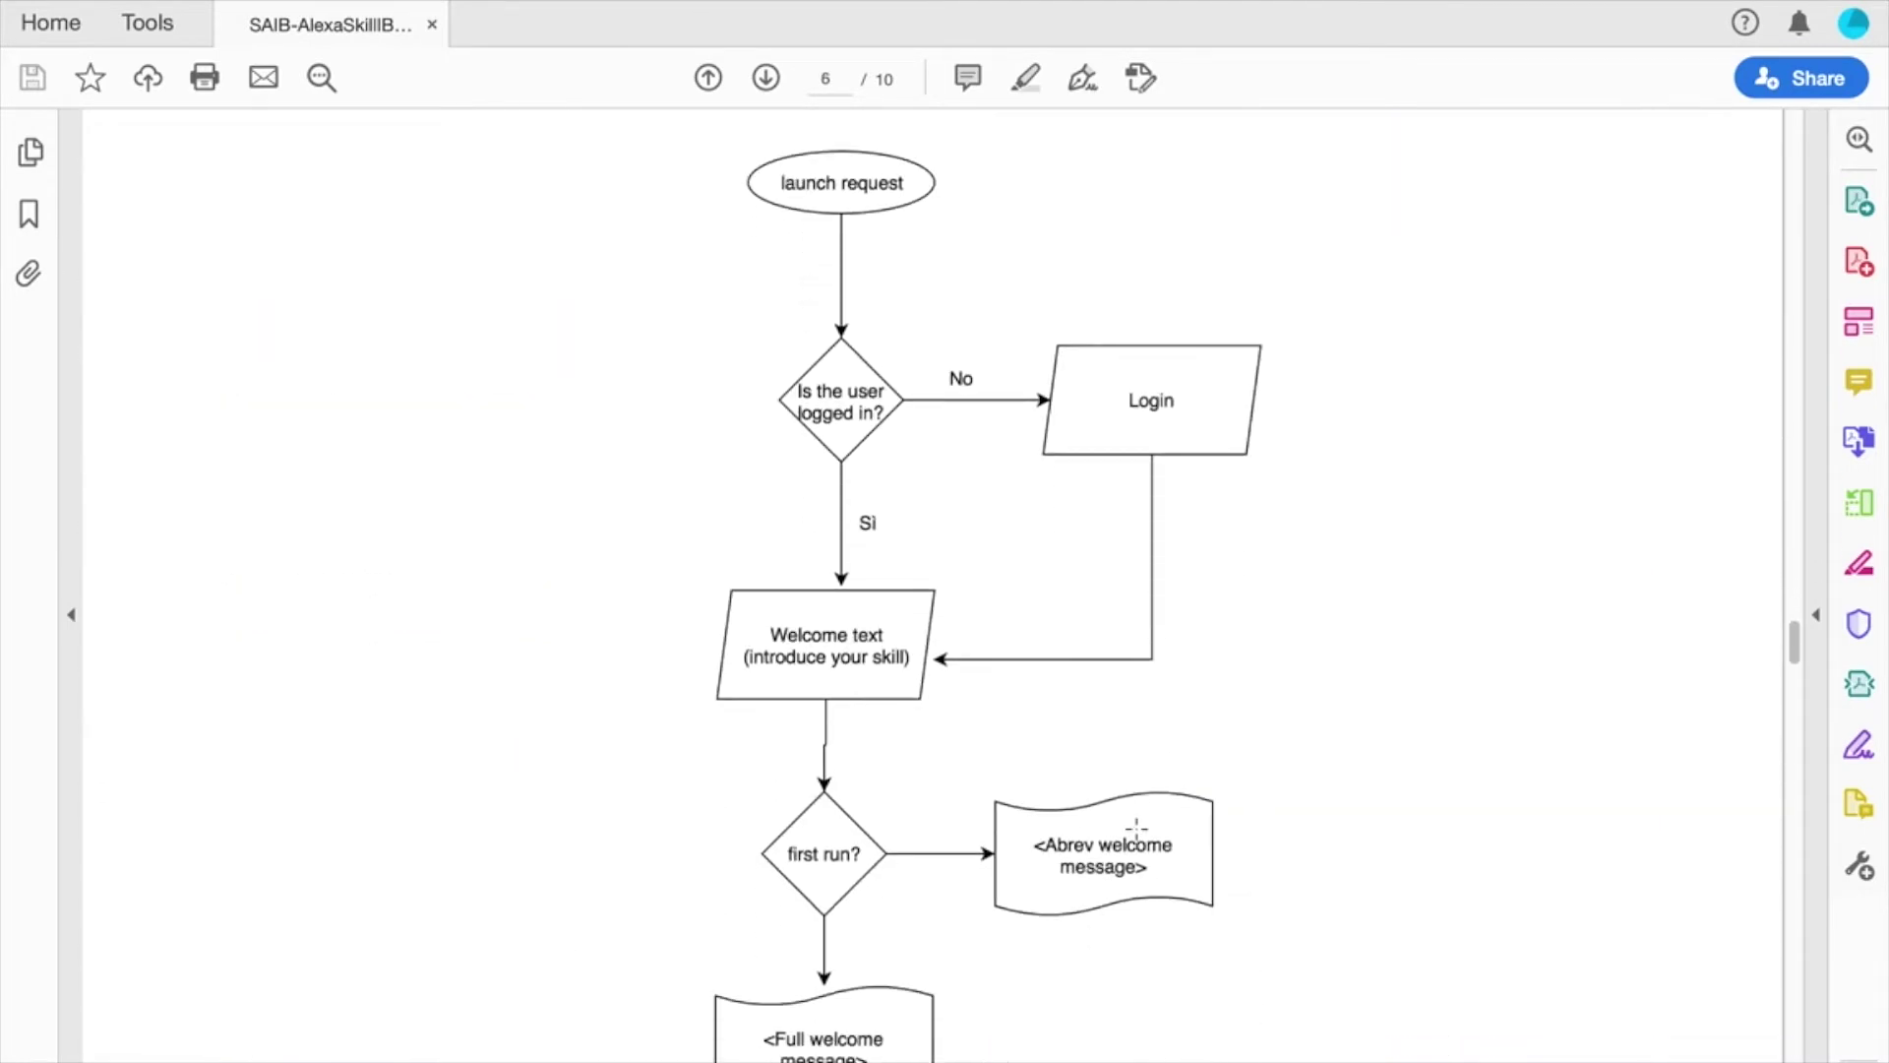
pyautogui.scroll(-15, 1137, 830)
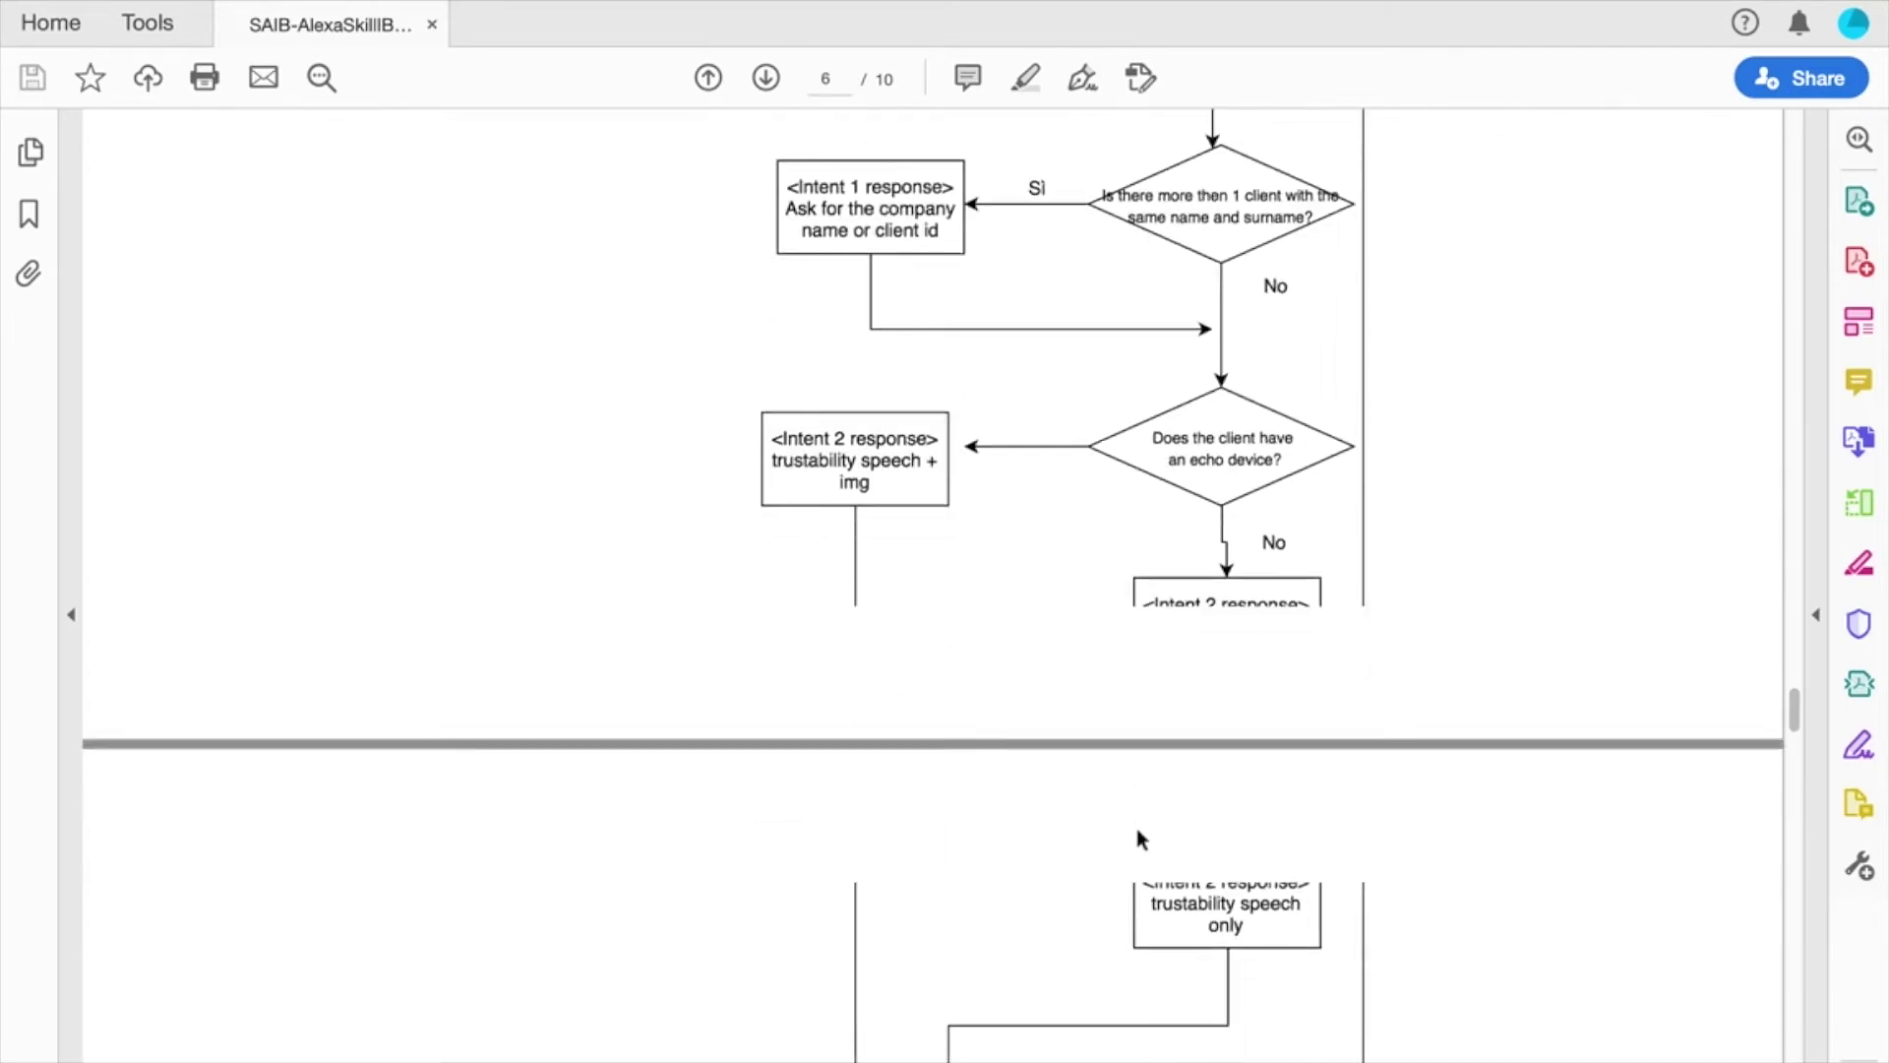
pyautogui.scroll(-15, 1137, 830)
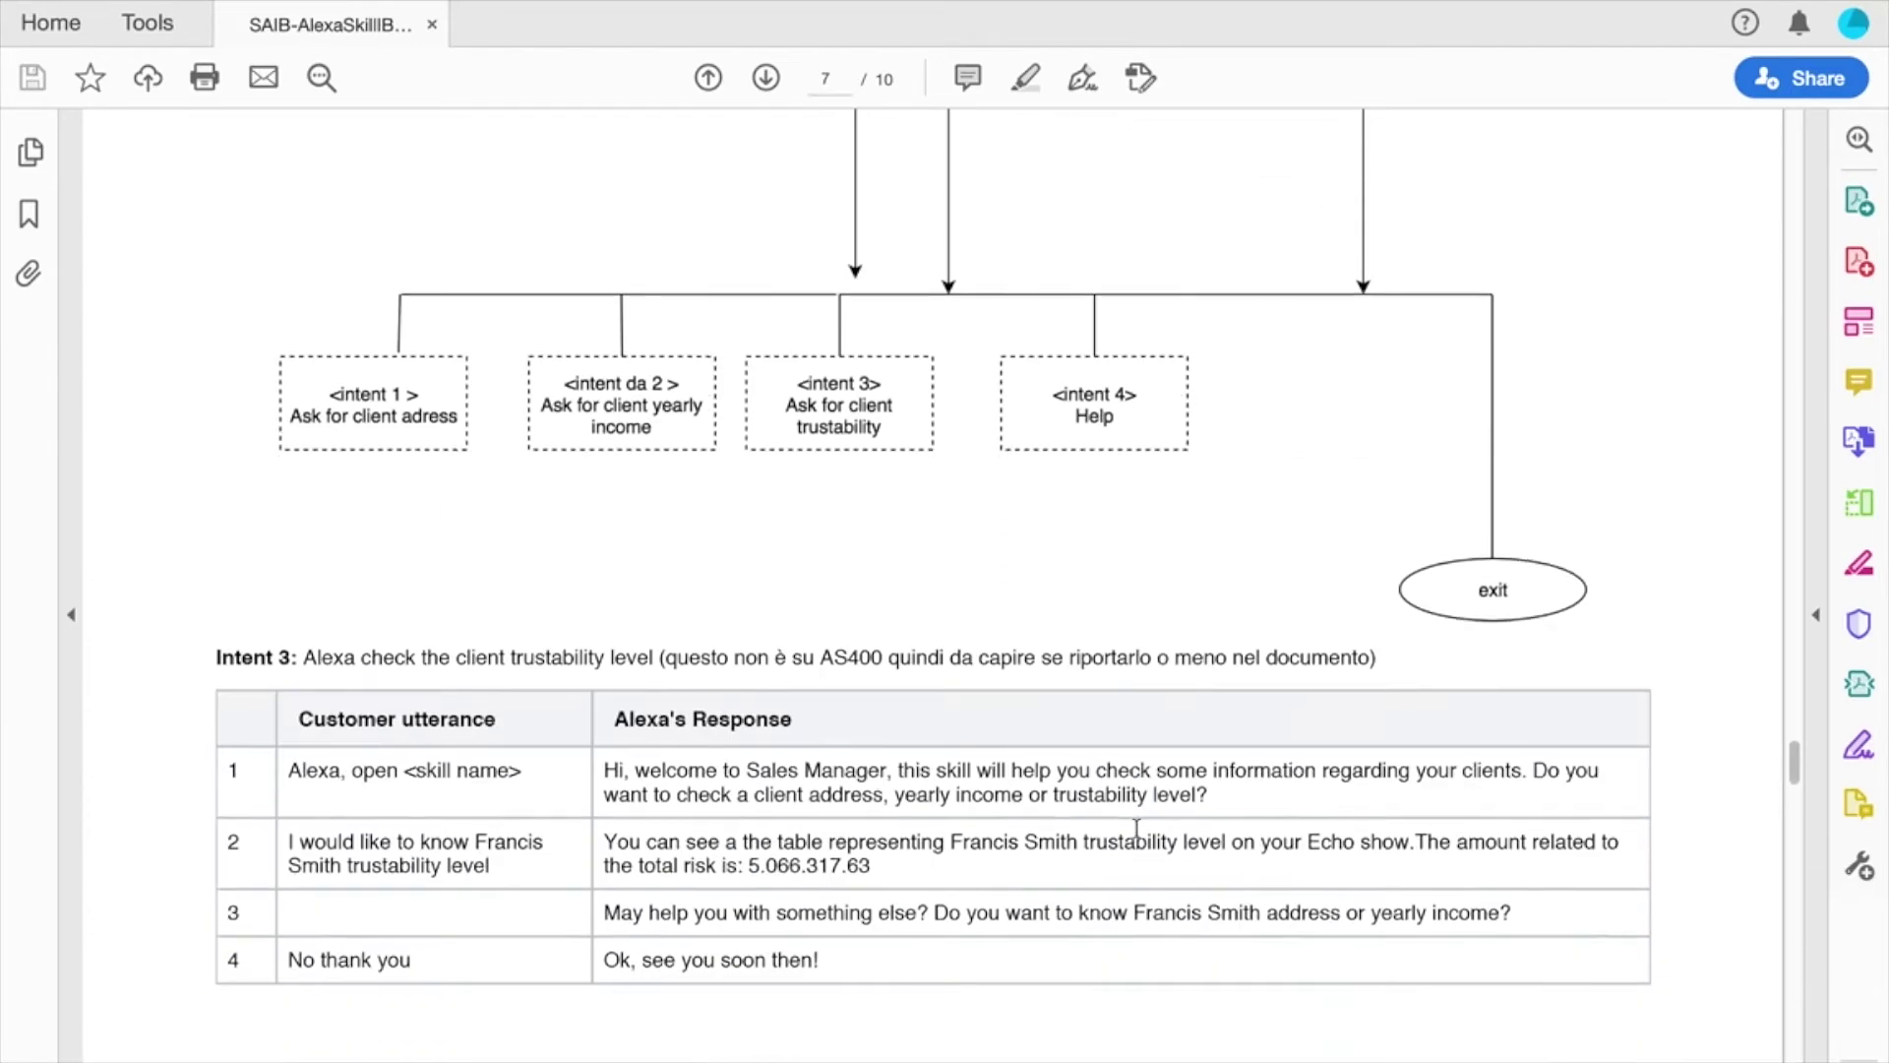
# Step: Look back through the trustability and yearly income flows to the client address flowchart on page 2
pyautogui.scroll(15, 1139, 838)
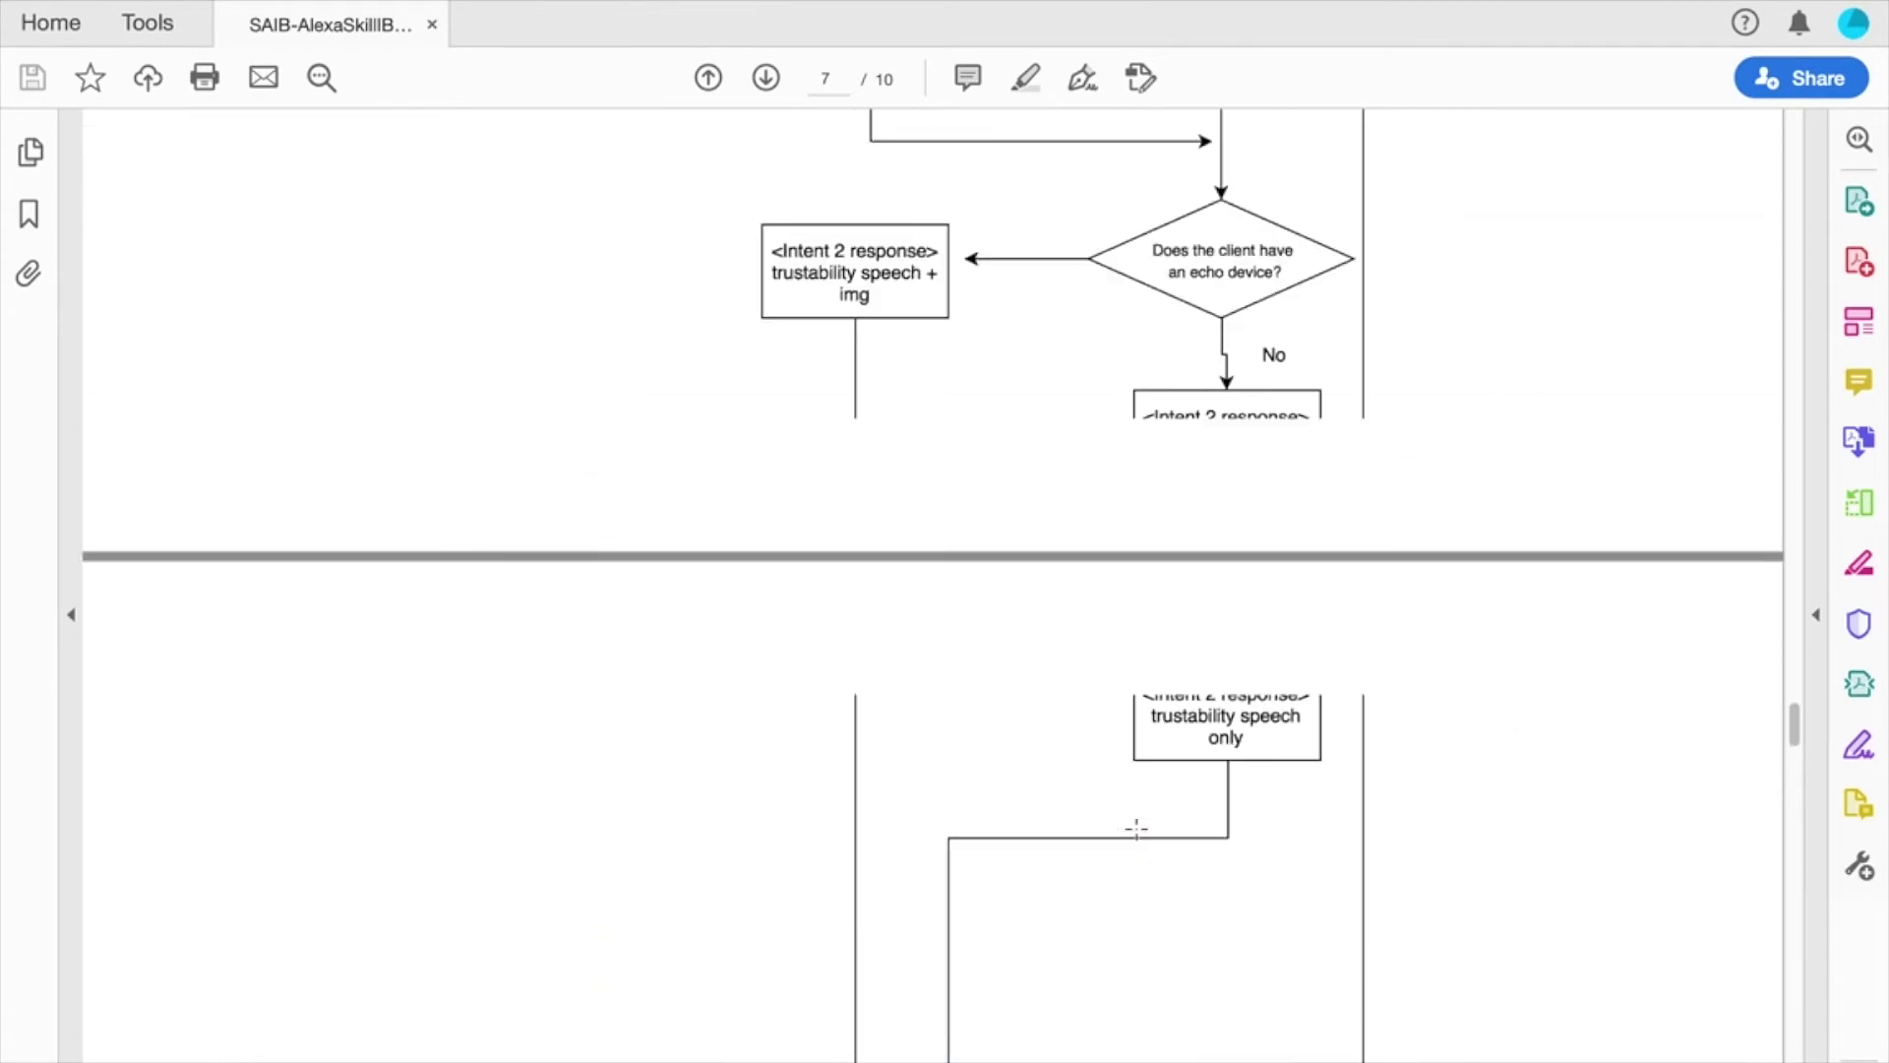
pyautogui.scroll(15, 1136, 829)
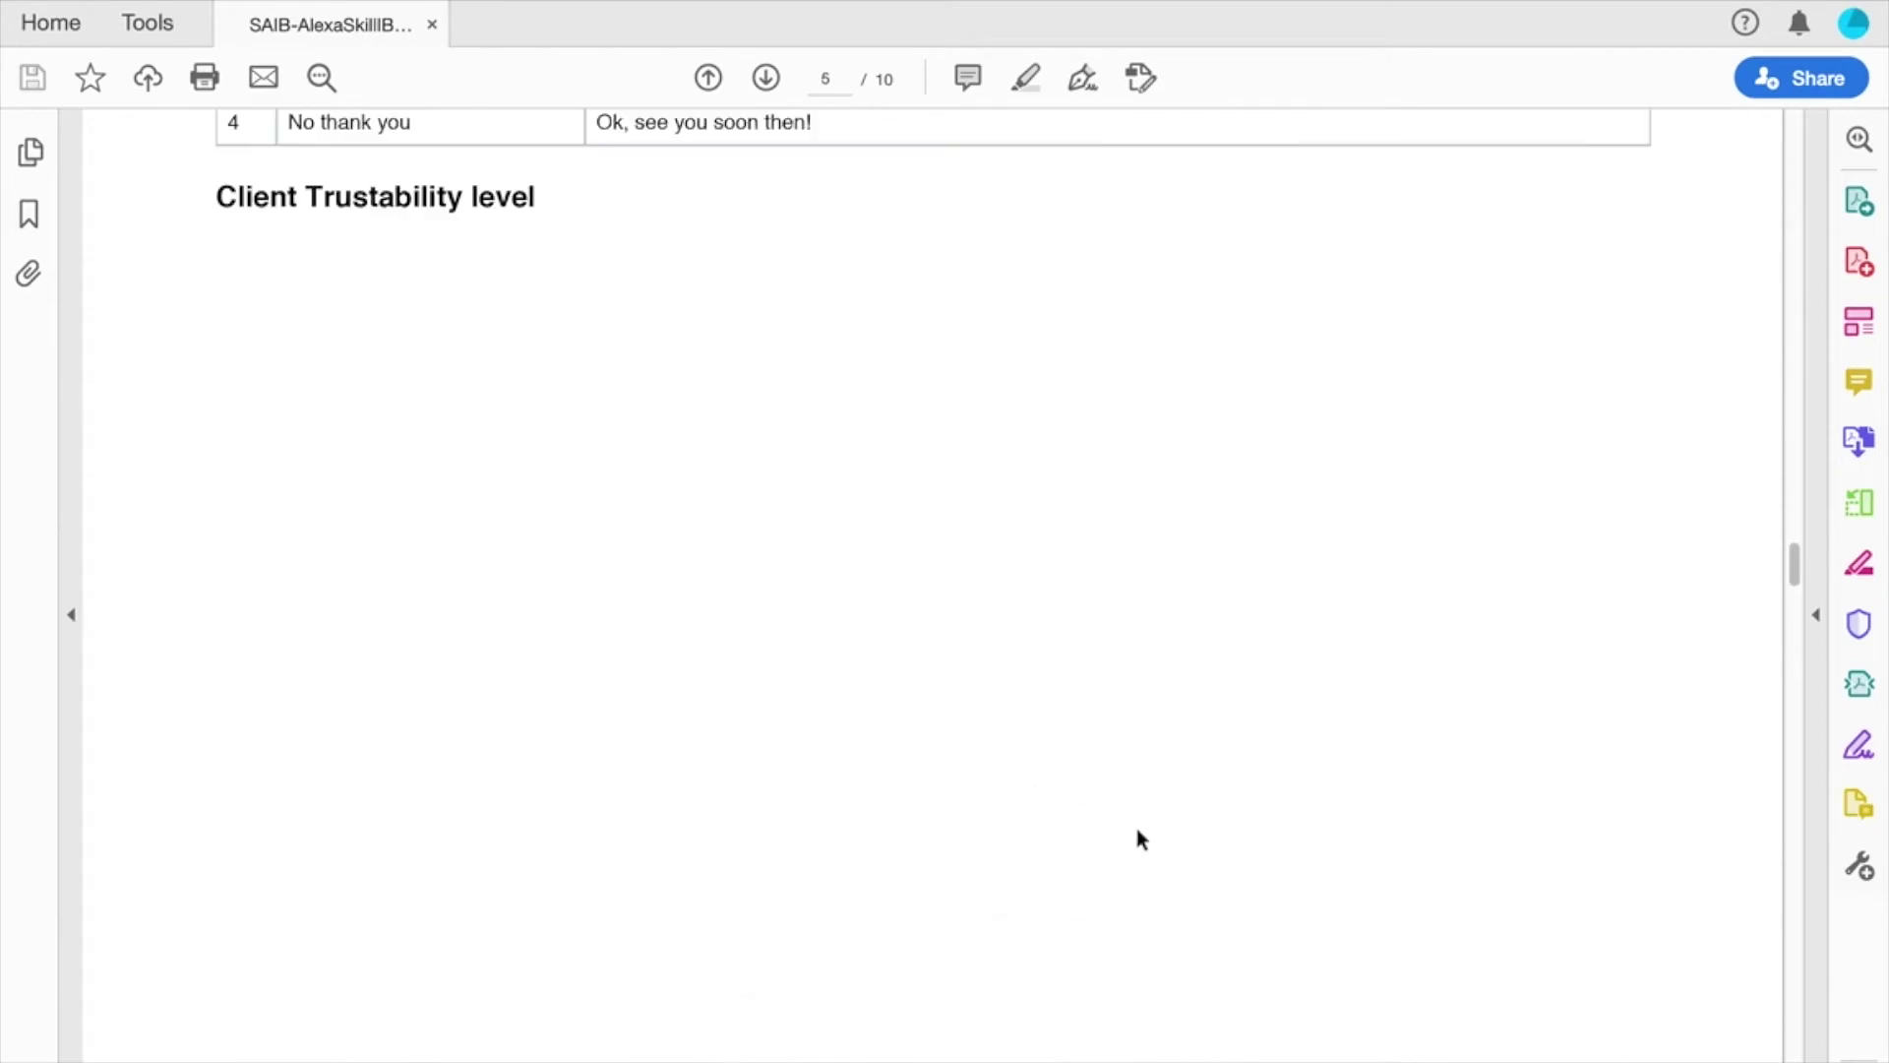
pyautogui.scroll(15, 1141, 839)
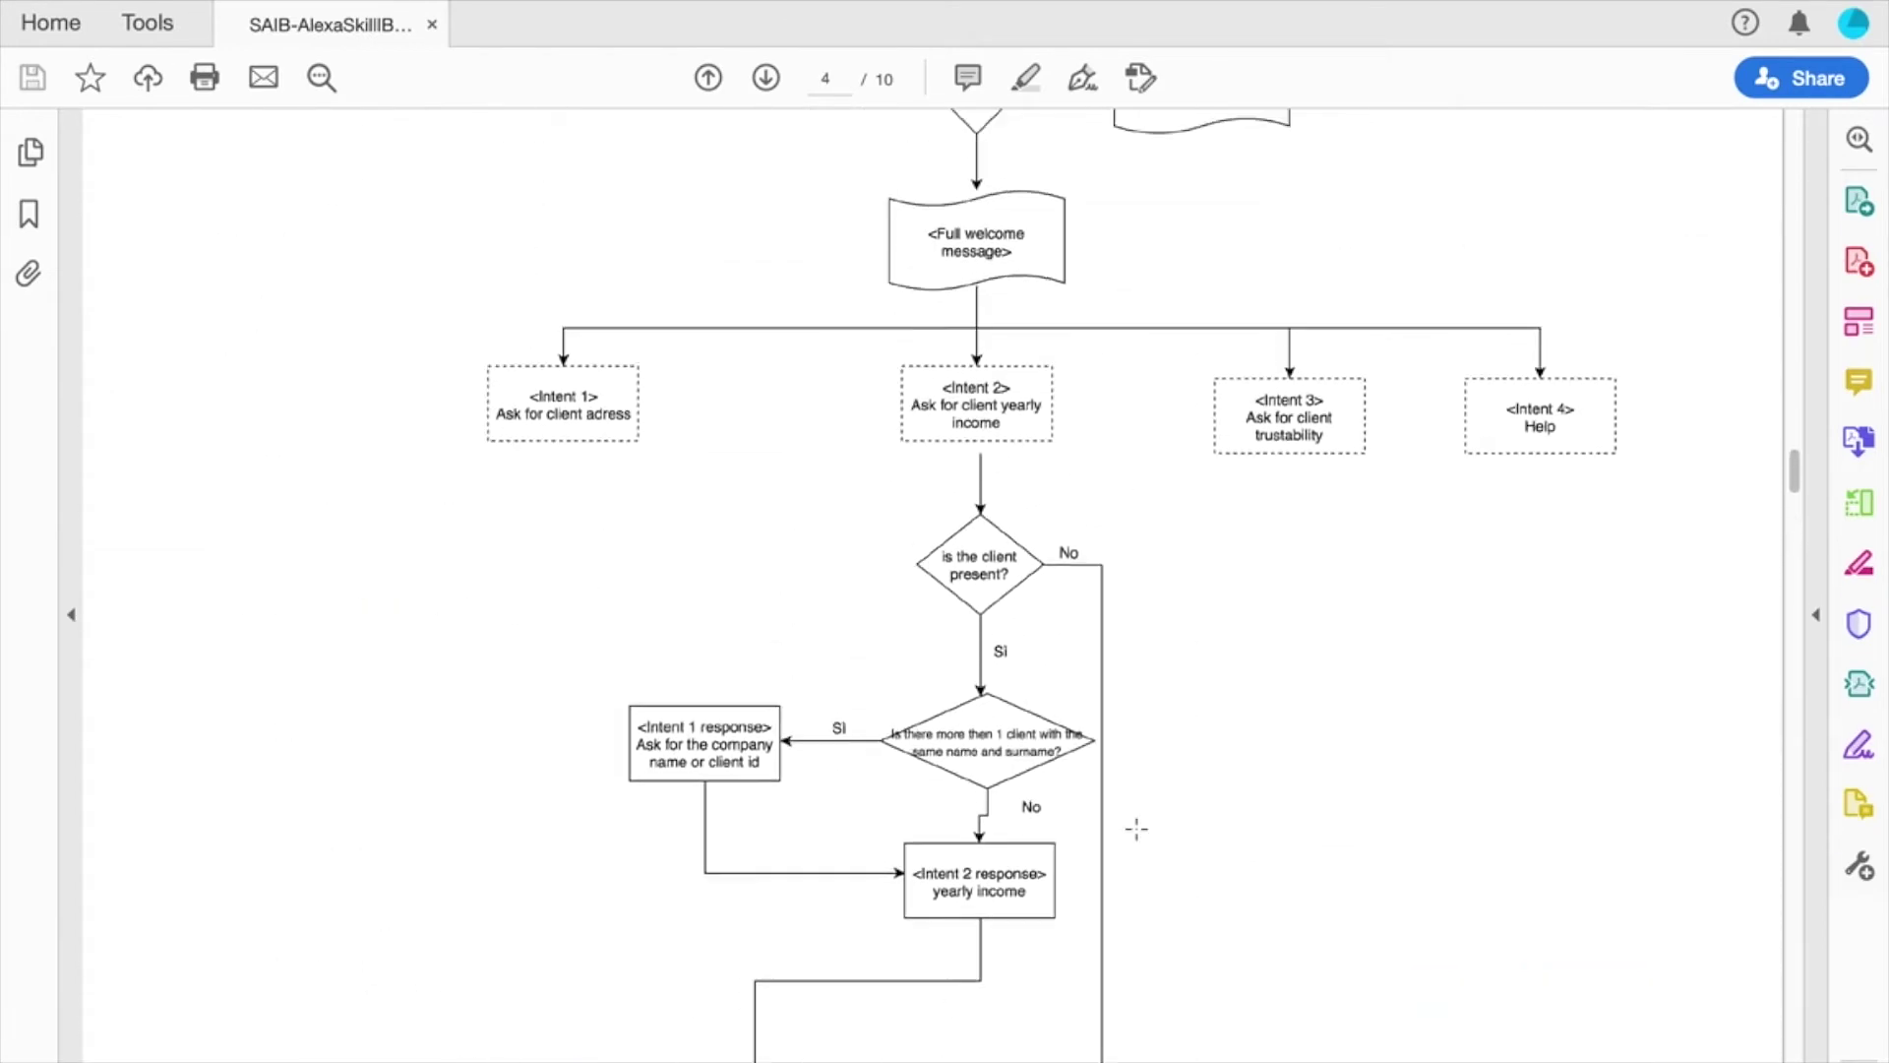
pyautogui.scroll(10, 1137, 829)
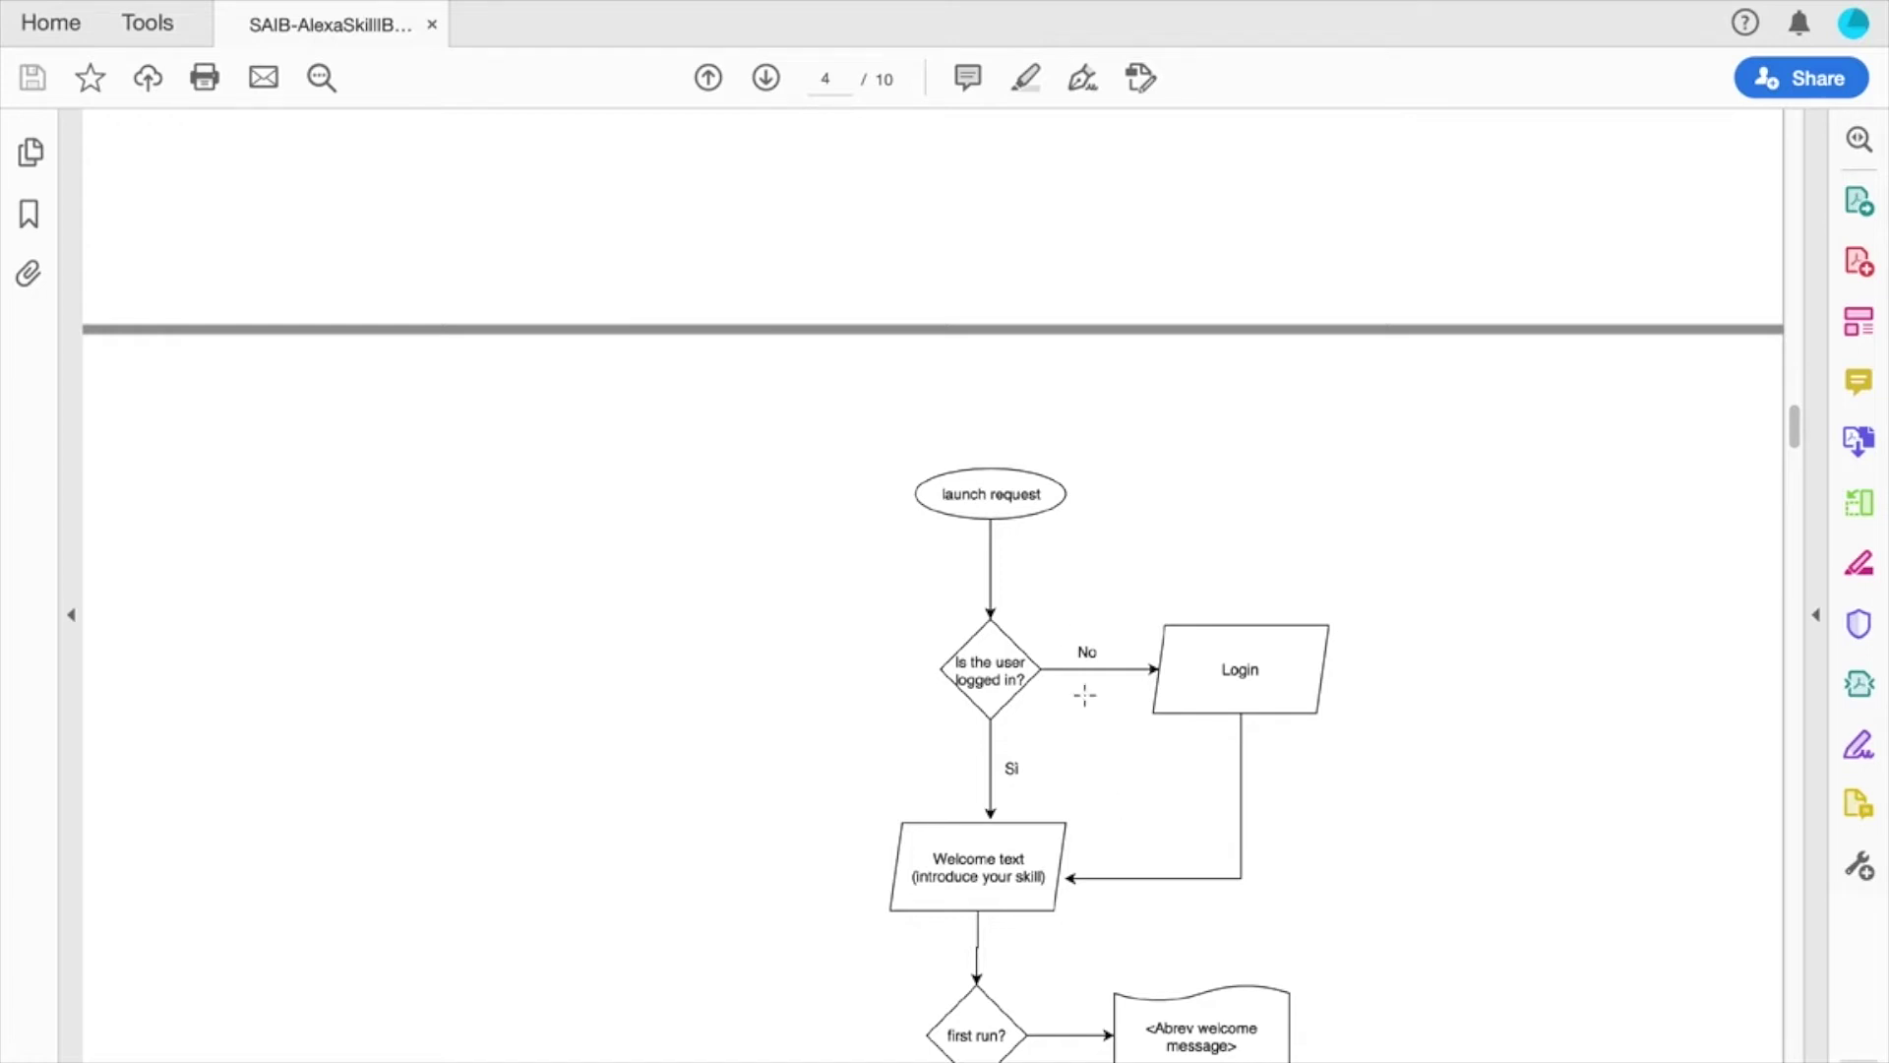
pyautogui.scroll(10, 1075, 646)
pyautogui.scroll(10, 1073, 642)
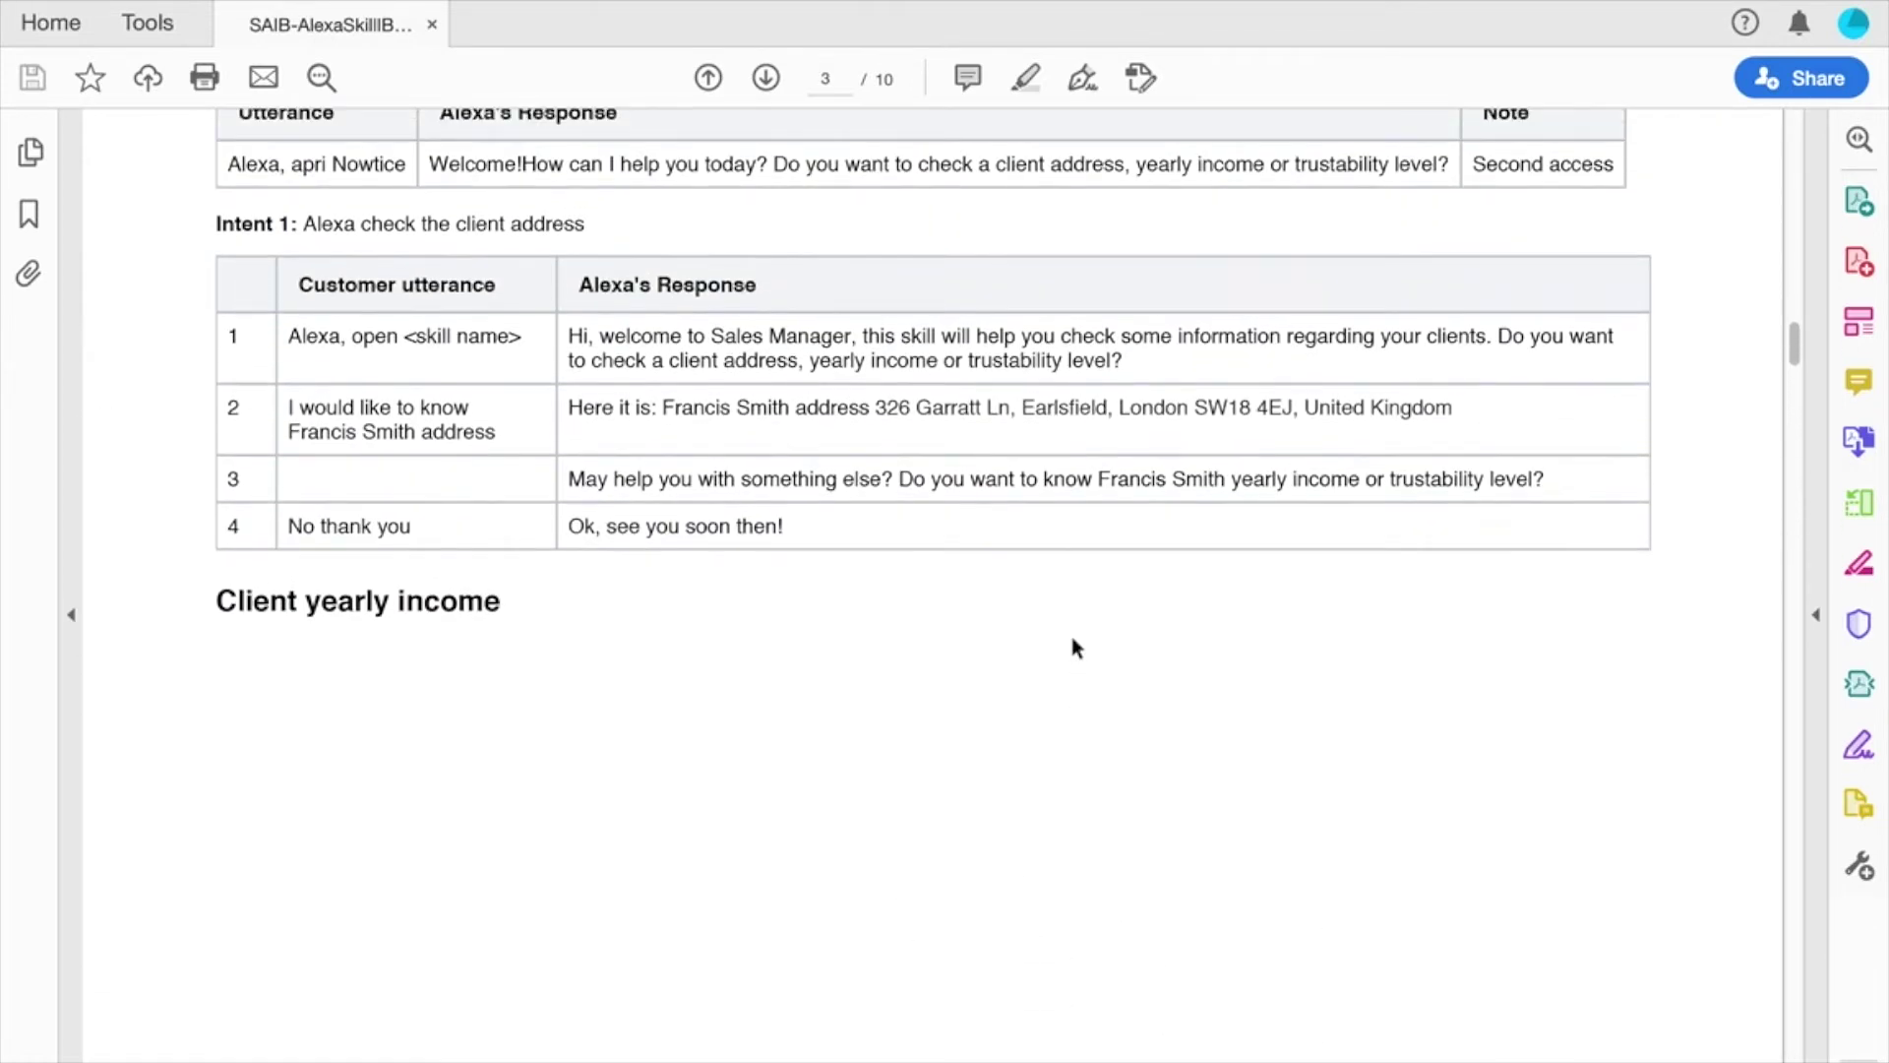
pyautogui.scroll(8, 1071, 644)
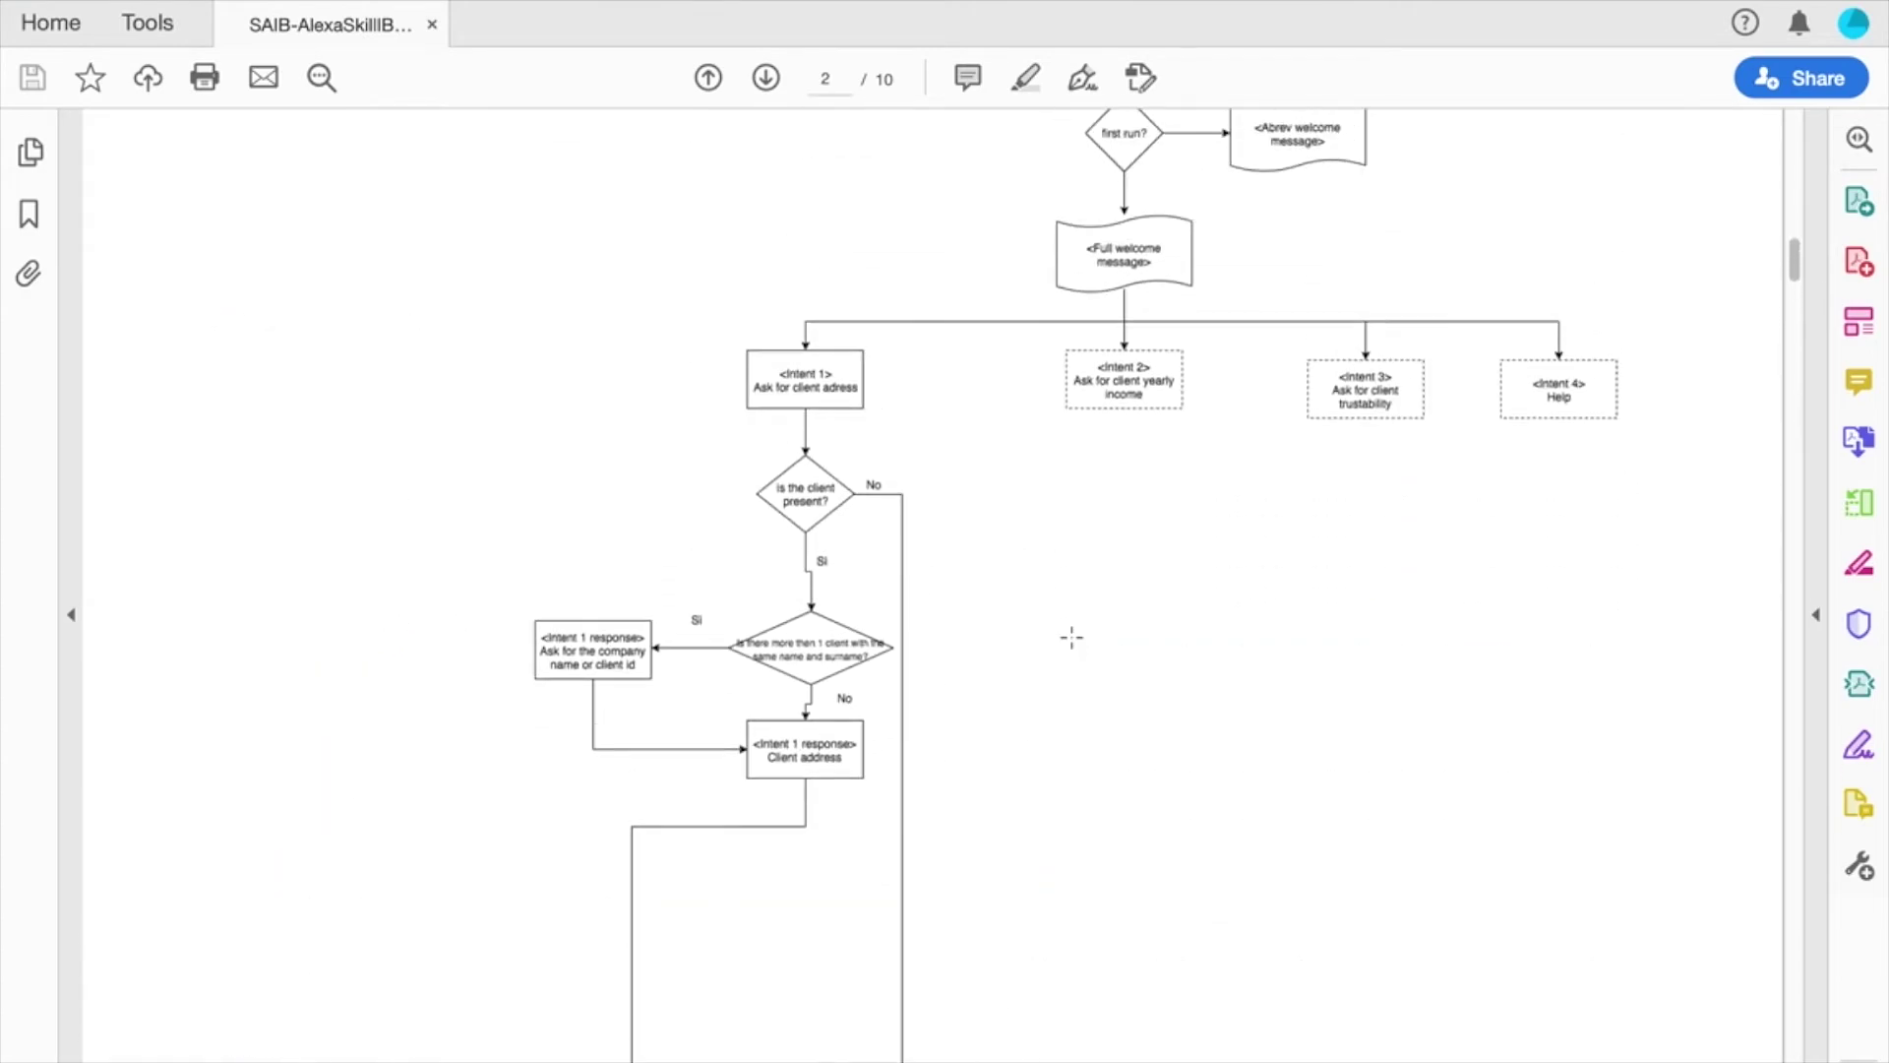
# Step: Switch to the Alexa developer console and review the Sales Manager skill's intents, slot types and remaining build sections
pyautogui.hotkey('ctrl', 'Left')
pyautogui.hotkey('ctrl', 'Left')
pyautogui.hotkey('ctrl', 'Left')
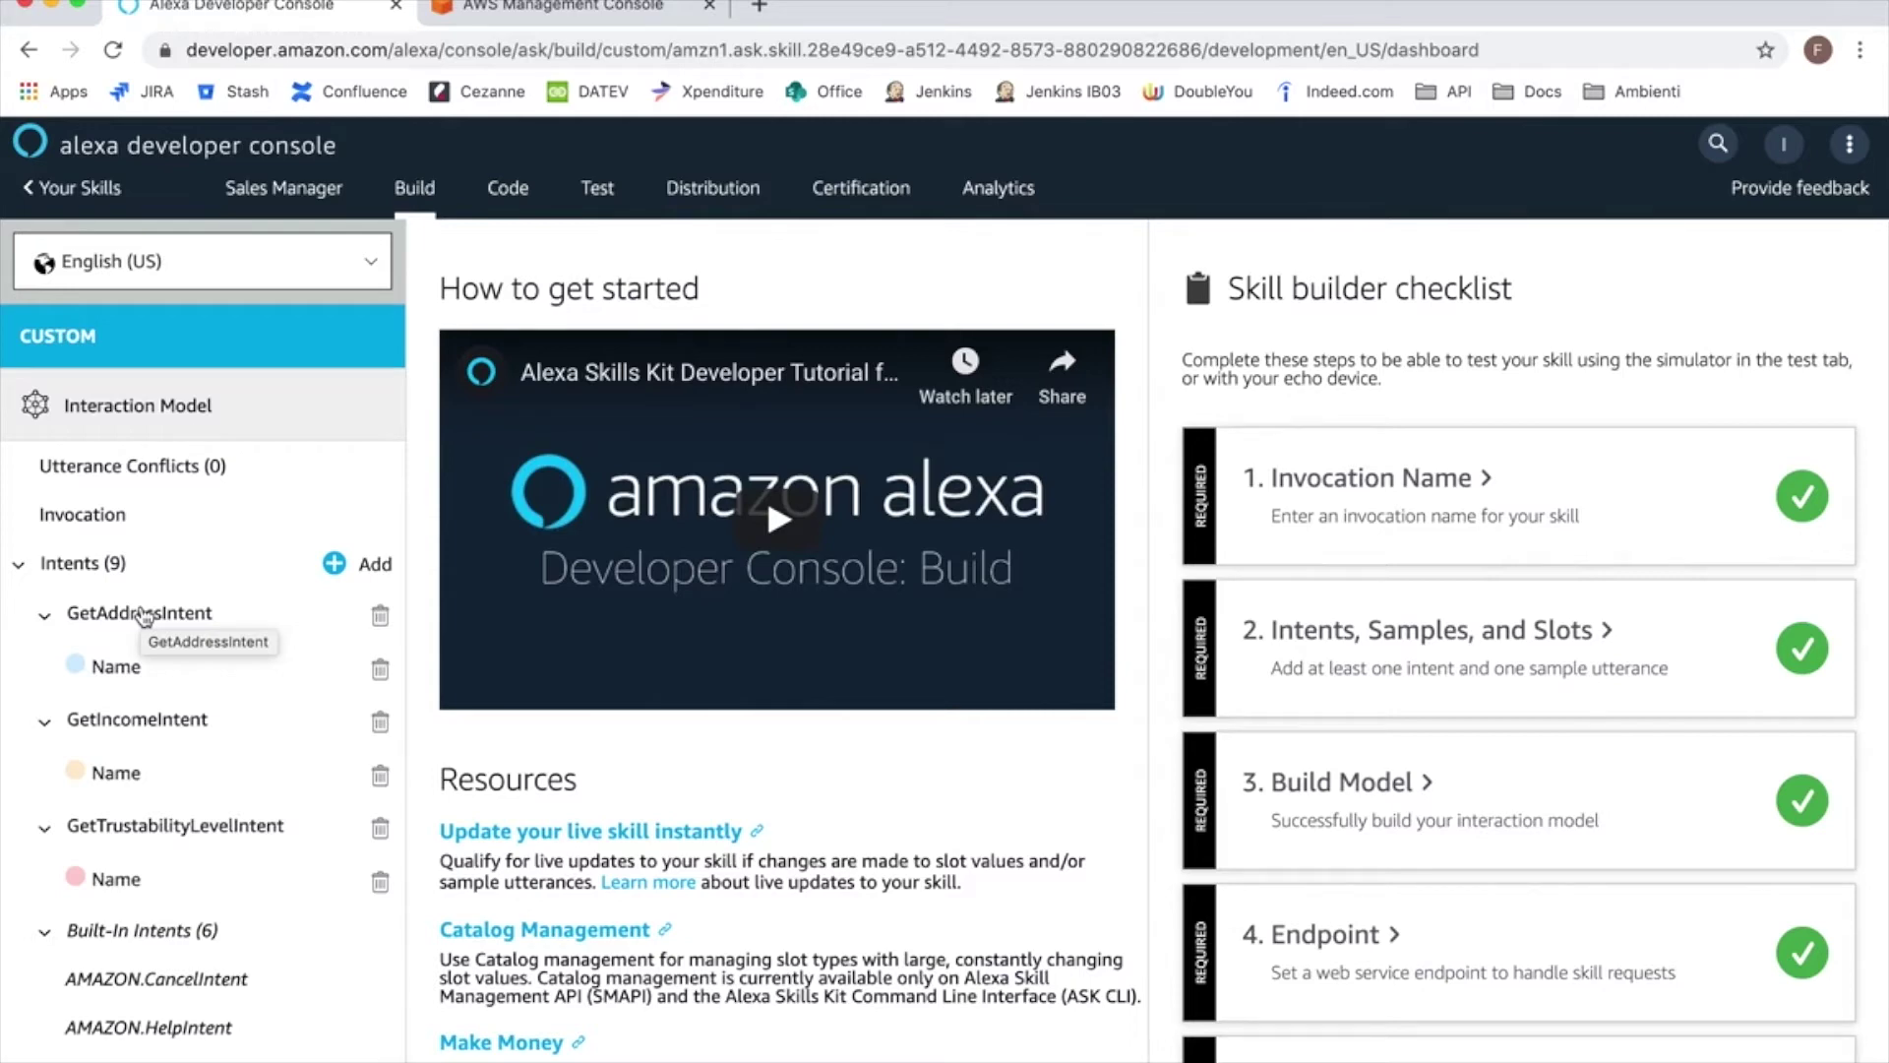
pyautogui.scroll(-1, 144, 617)
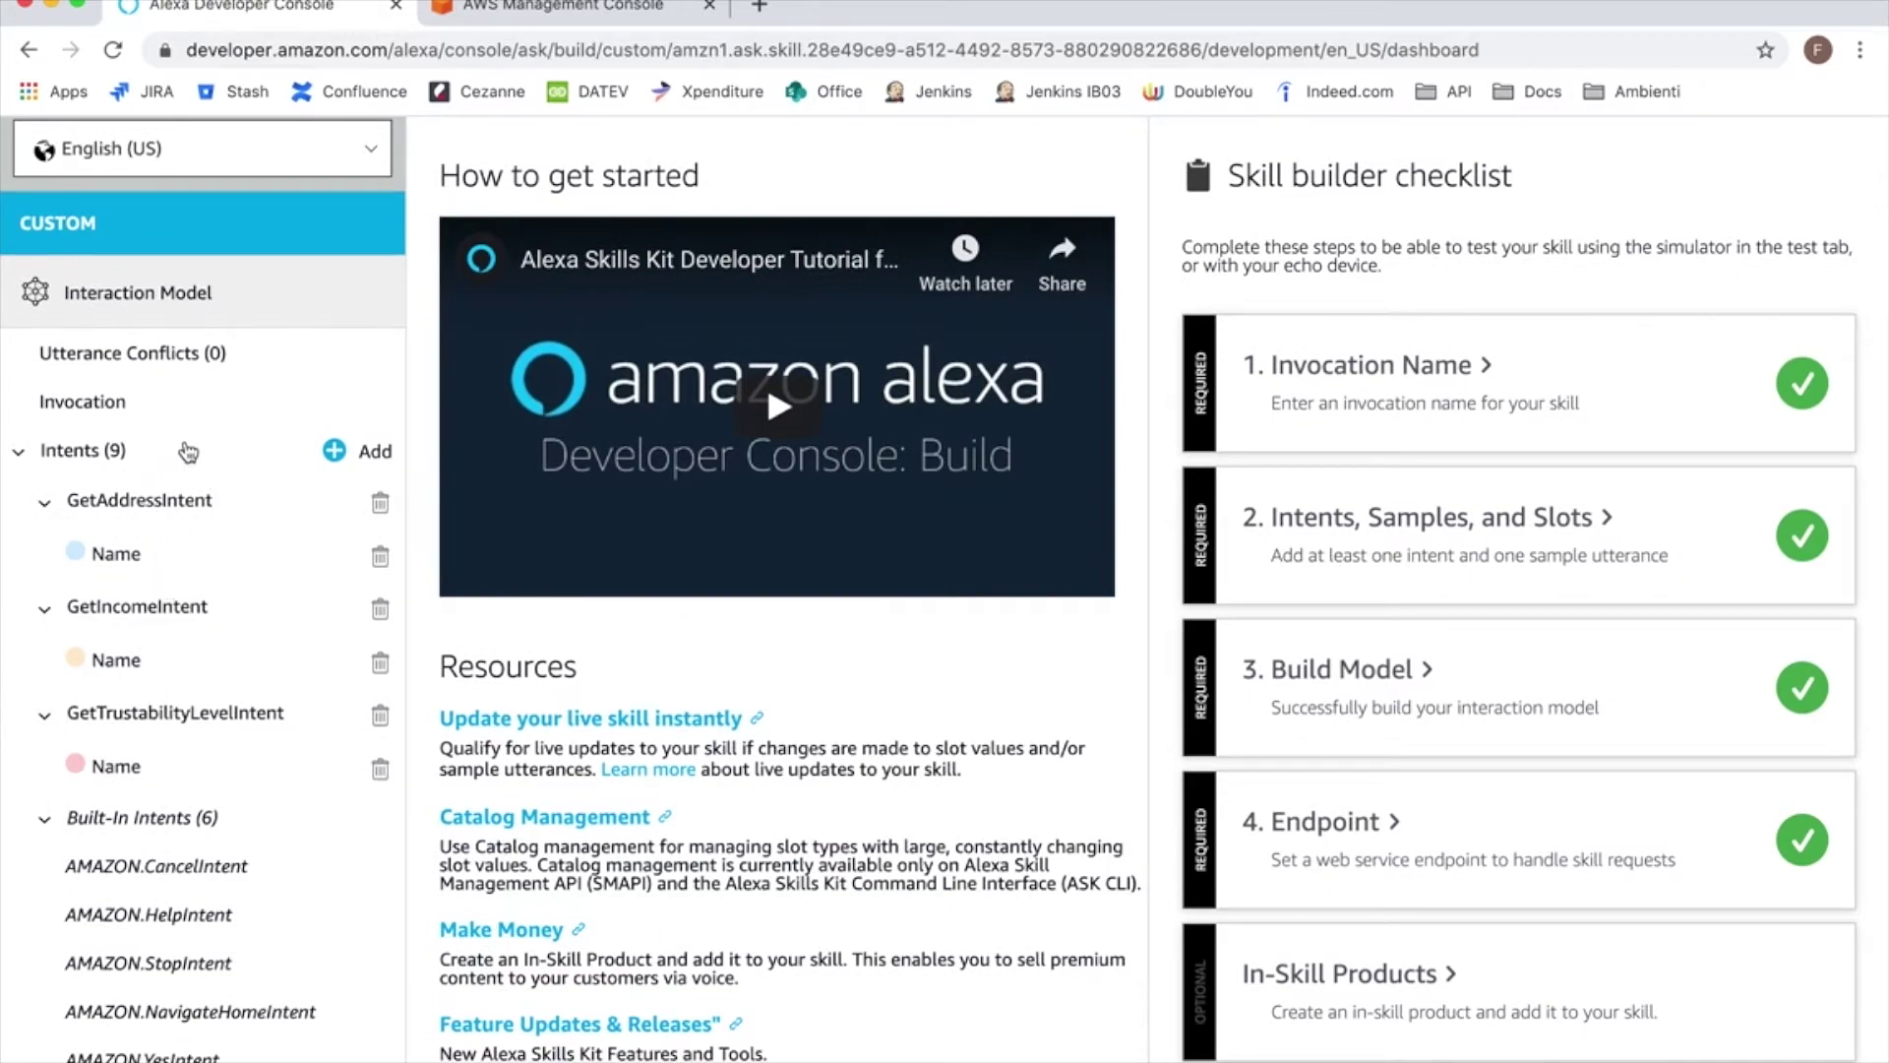
pyautogui.scroll(-3, 284, 483)
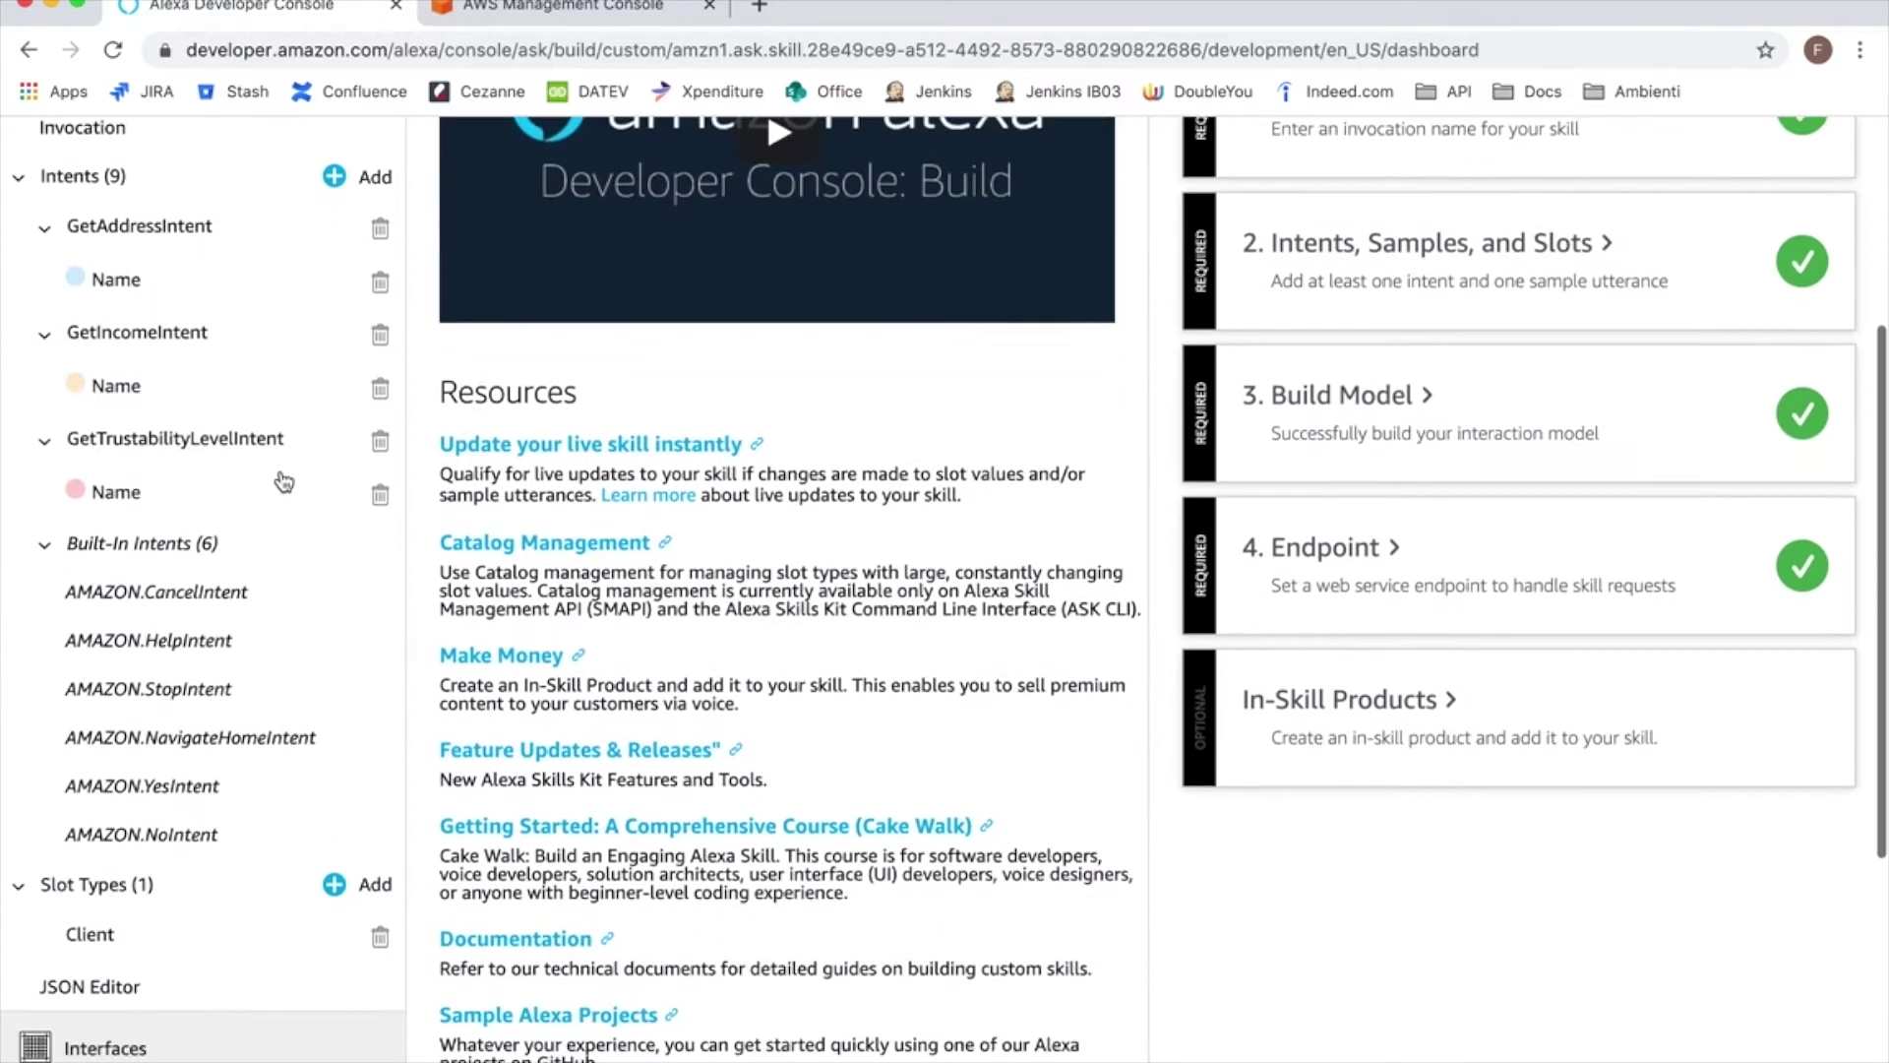
pyautogui.scroll(-4, 284, 482)
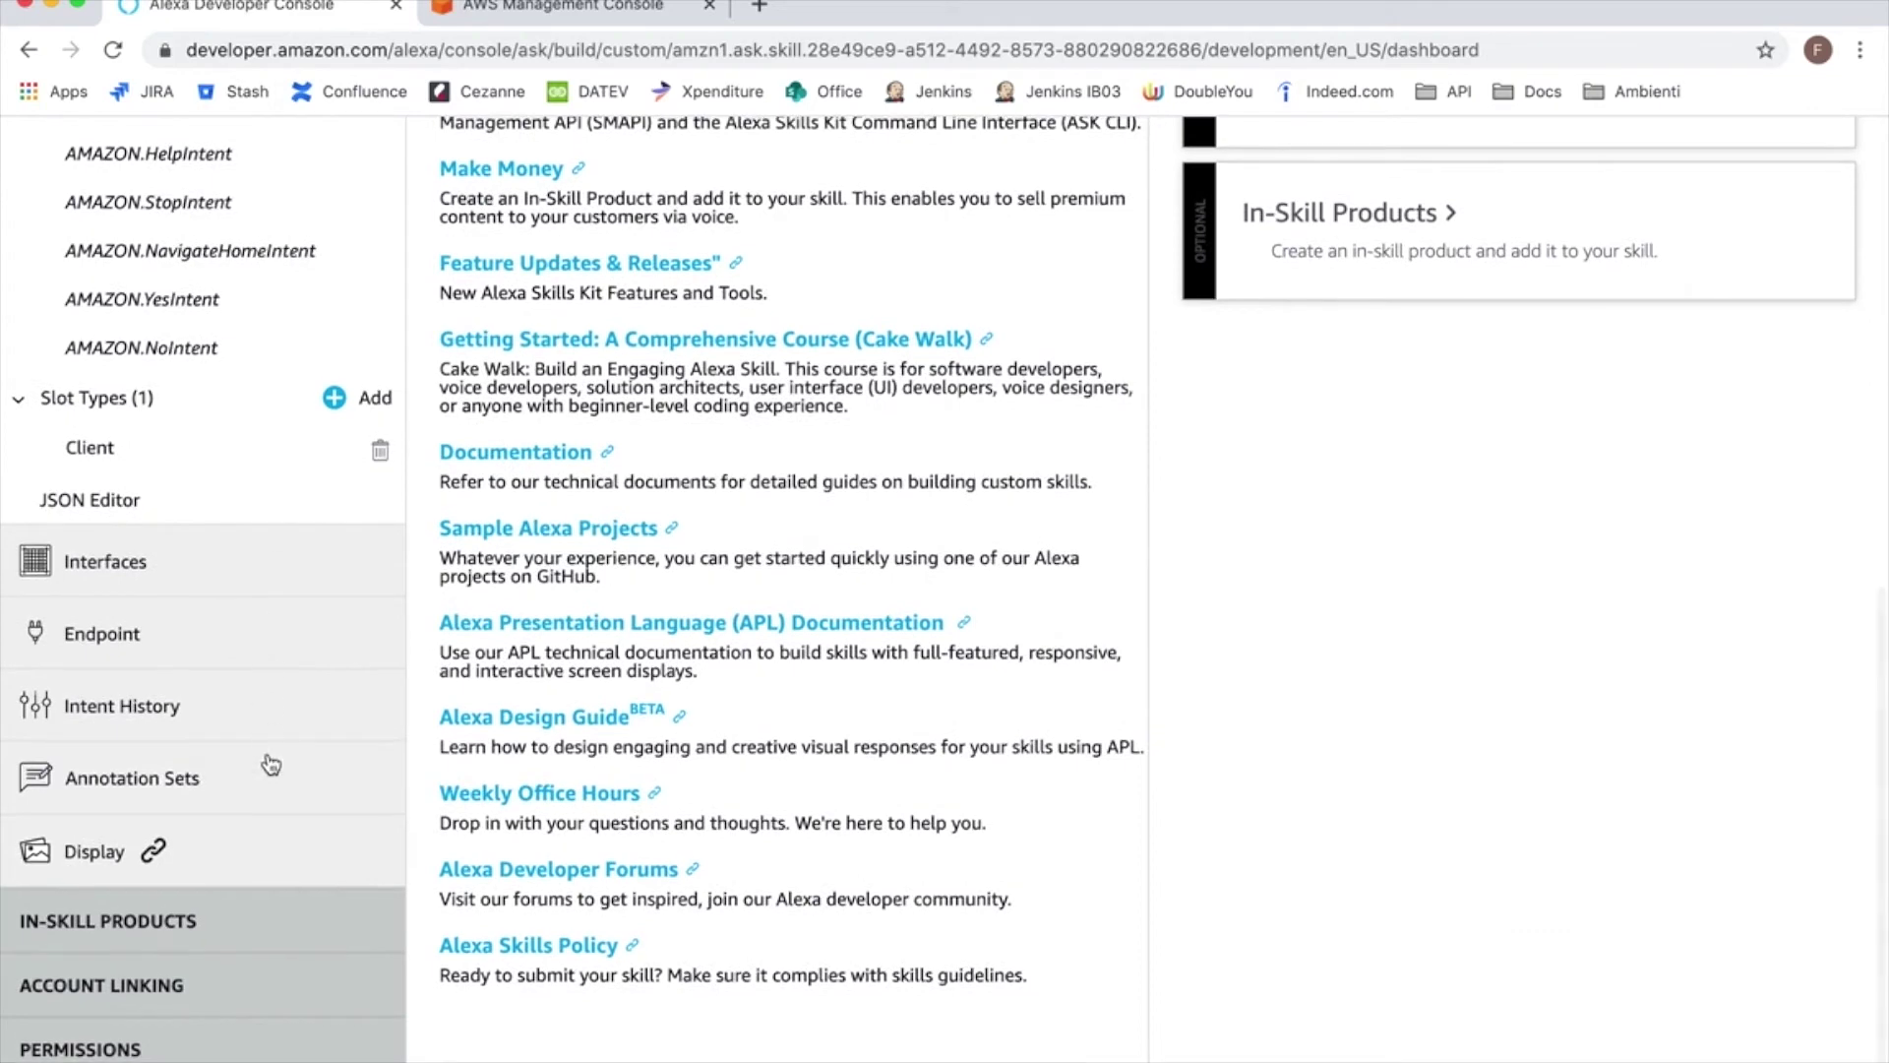
# Step: Open the skill's Account Linking page and review its linking settings and security provider information
pyautogui.click(203, 995)
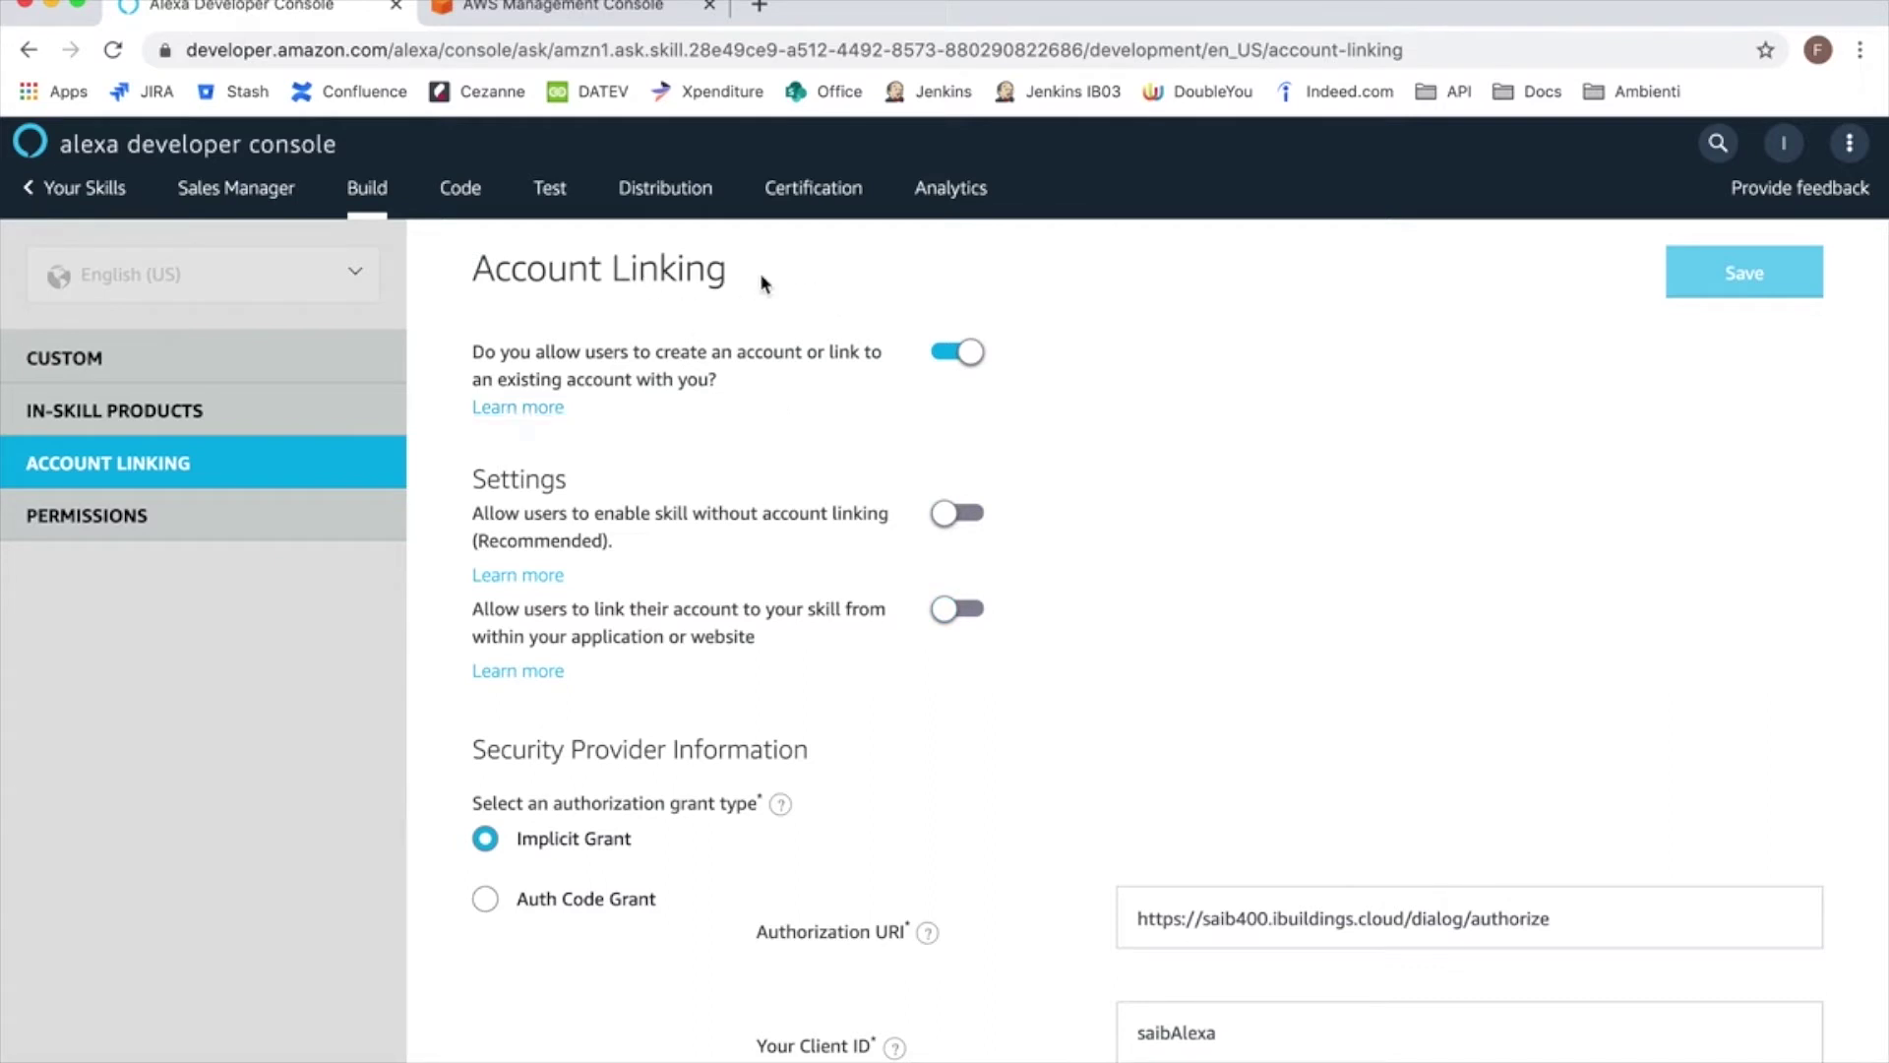
pyautogui.scroll(-1, 778, 443)
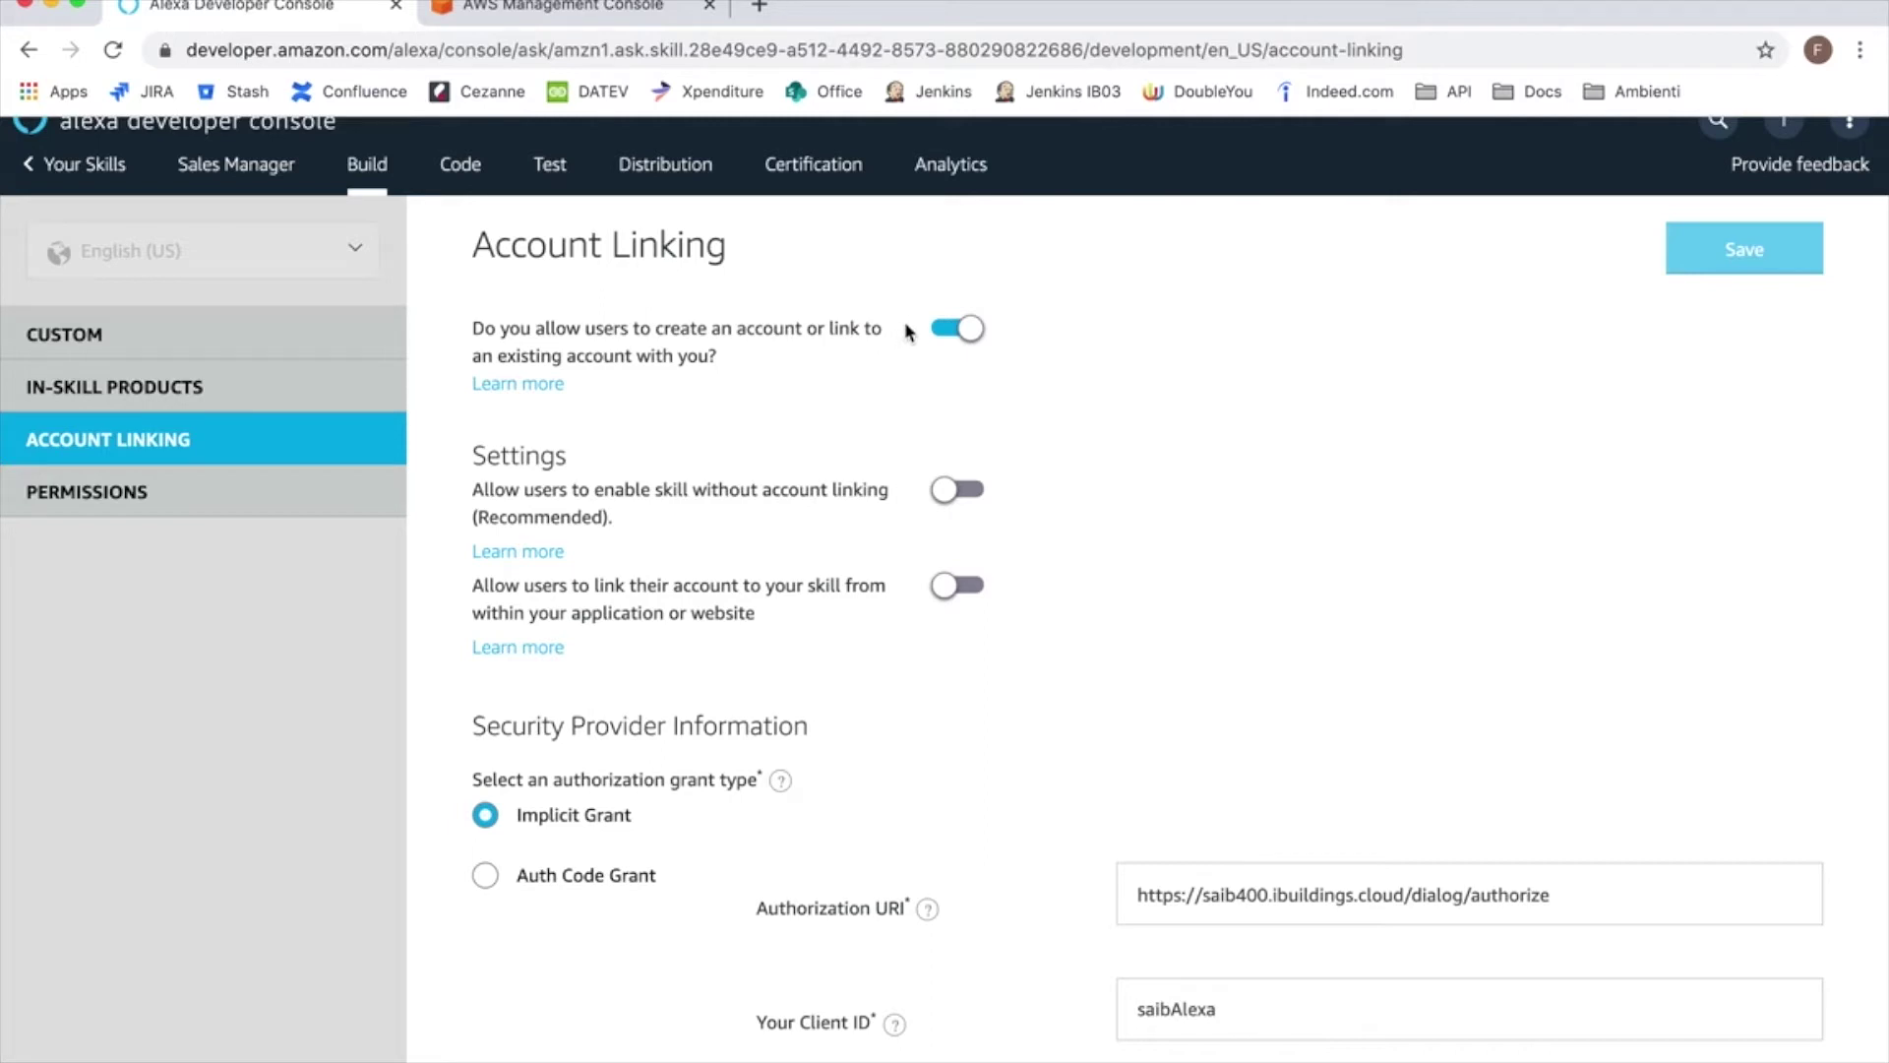
pyautogui.scroll(-1, 947, 416)
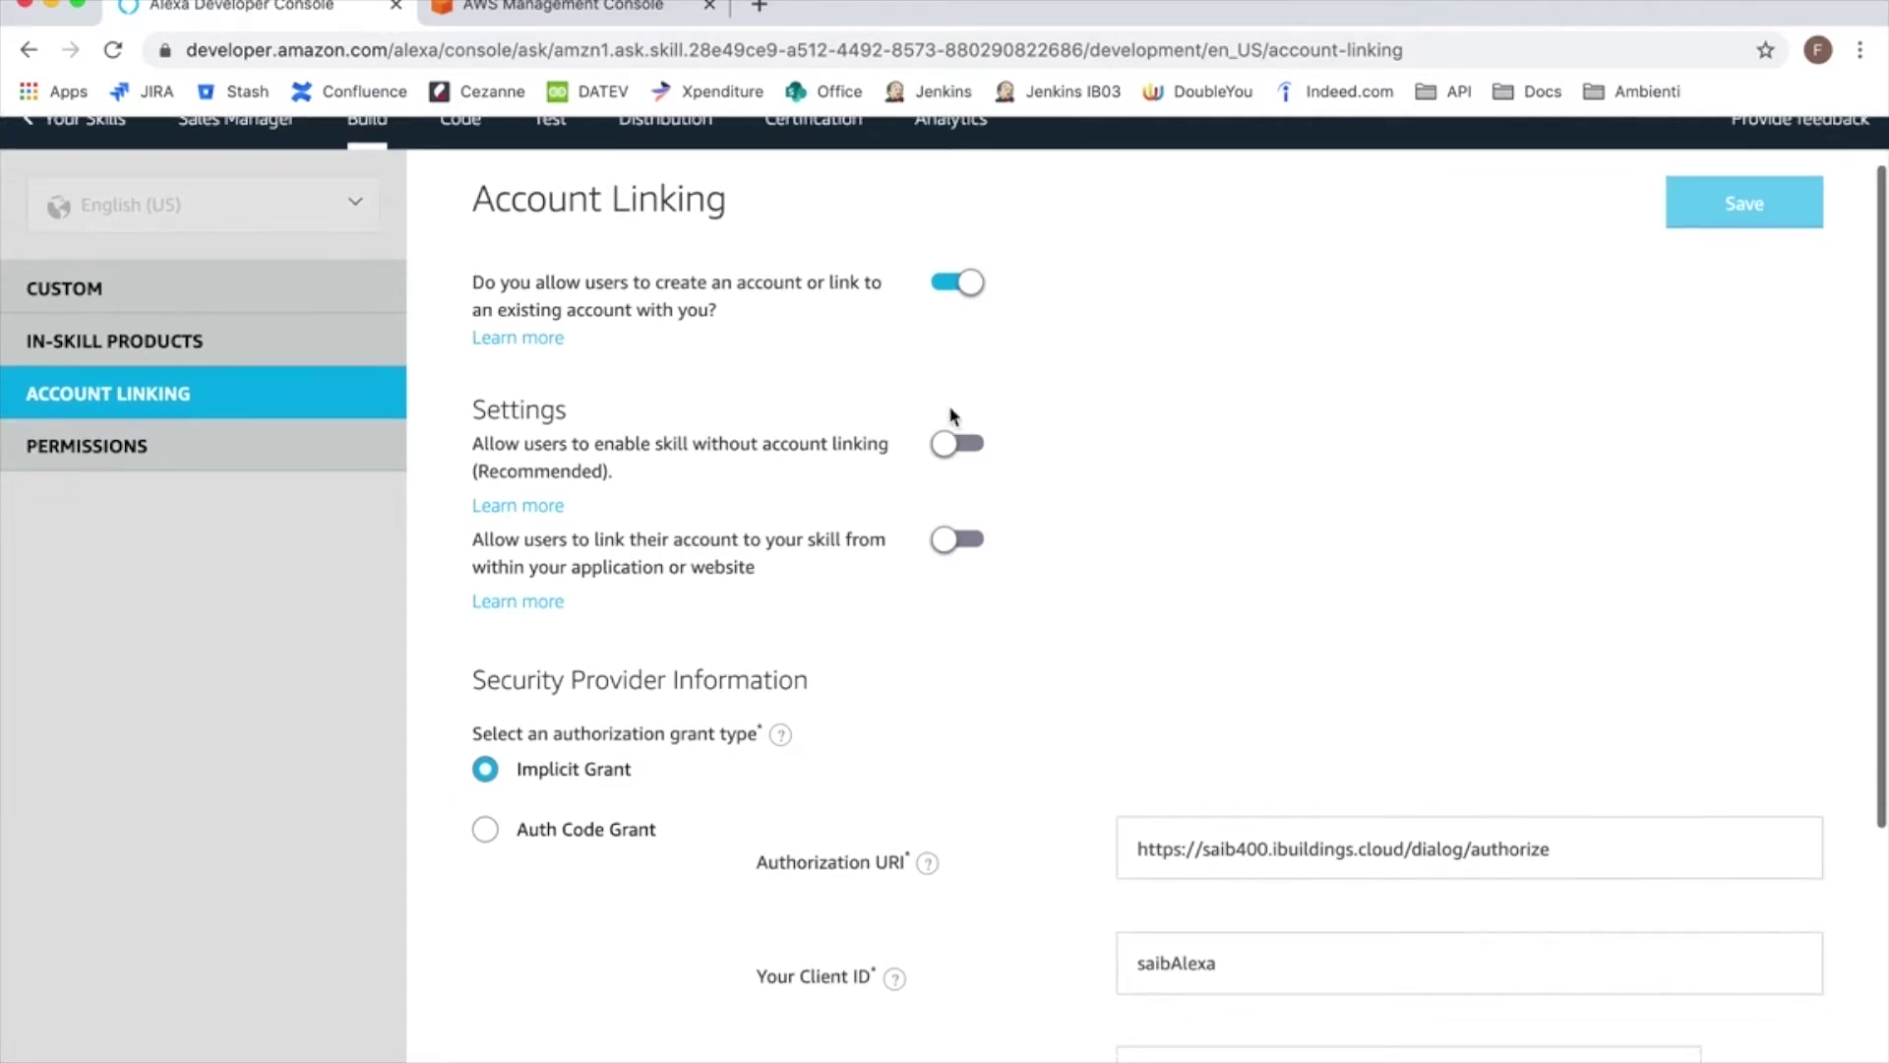
pyautogui.scroll(-5, 1035, 771)
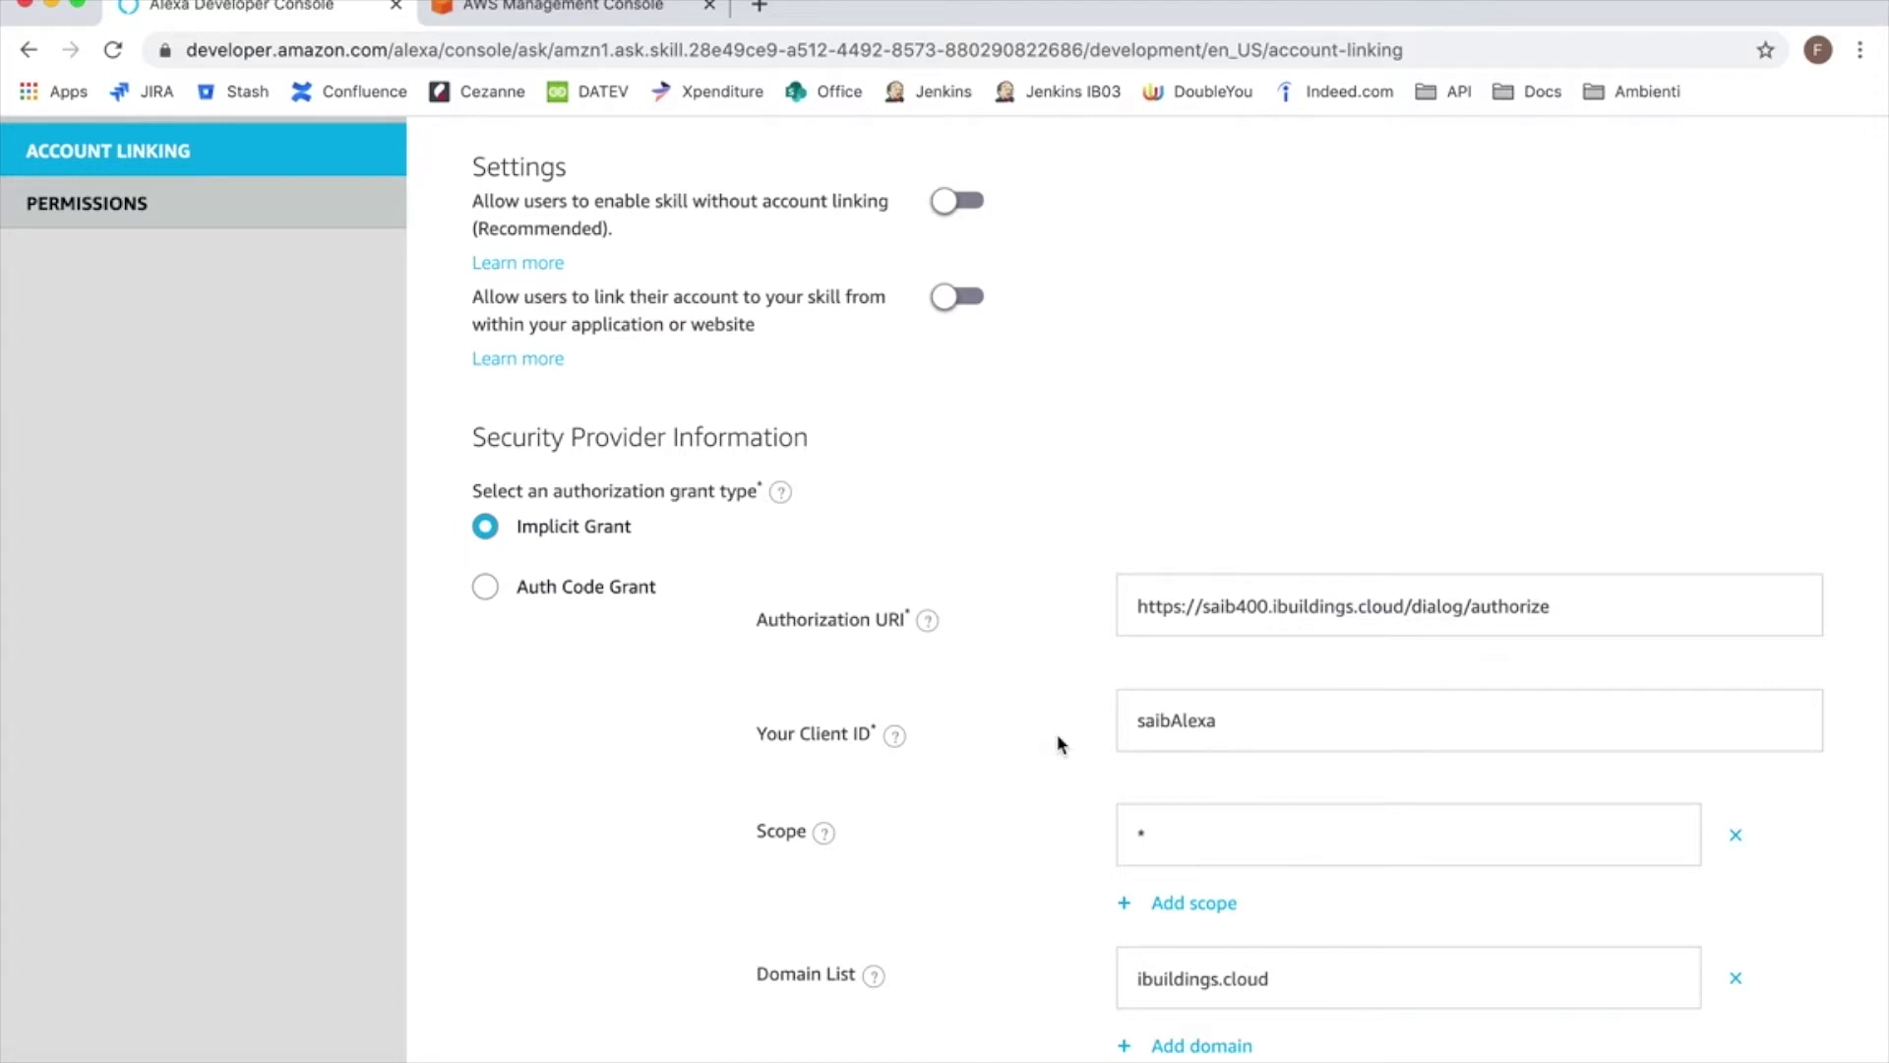
# Step: Highlight the full Authorization URI in the security provider information and return to the start of the Account Linking page
pyautogui.click(1625, 619)
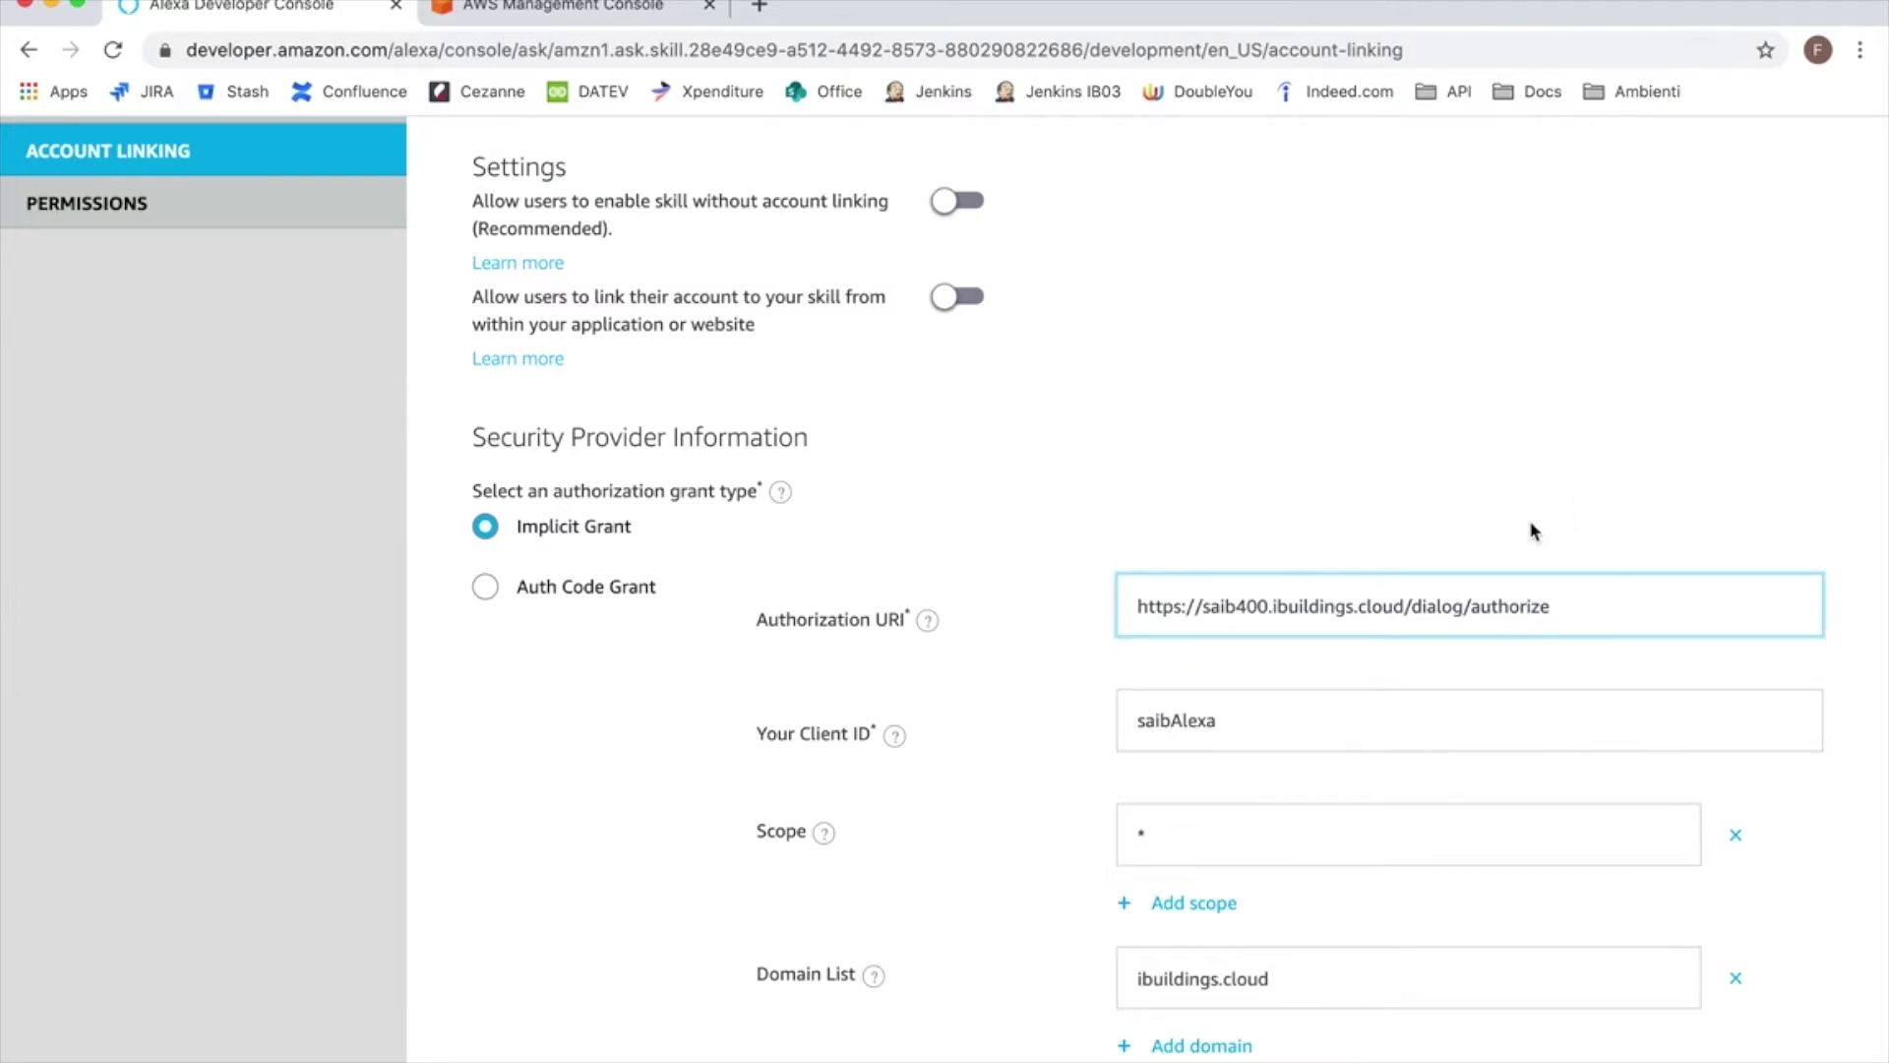
pyautogui.scroll(-1, 1189, 616)
pyautogui.scroll(2, 1194, 615)
pyautogui.scroll(-3, 1193, 615)
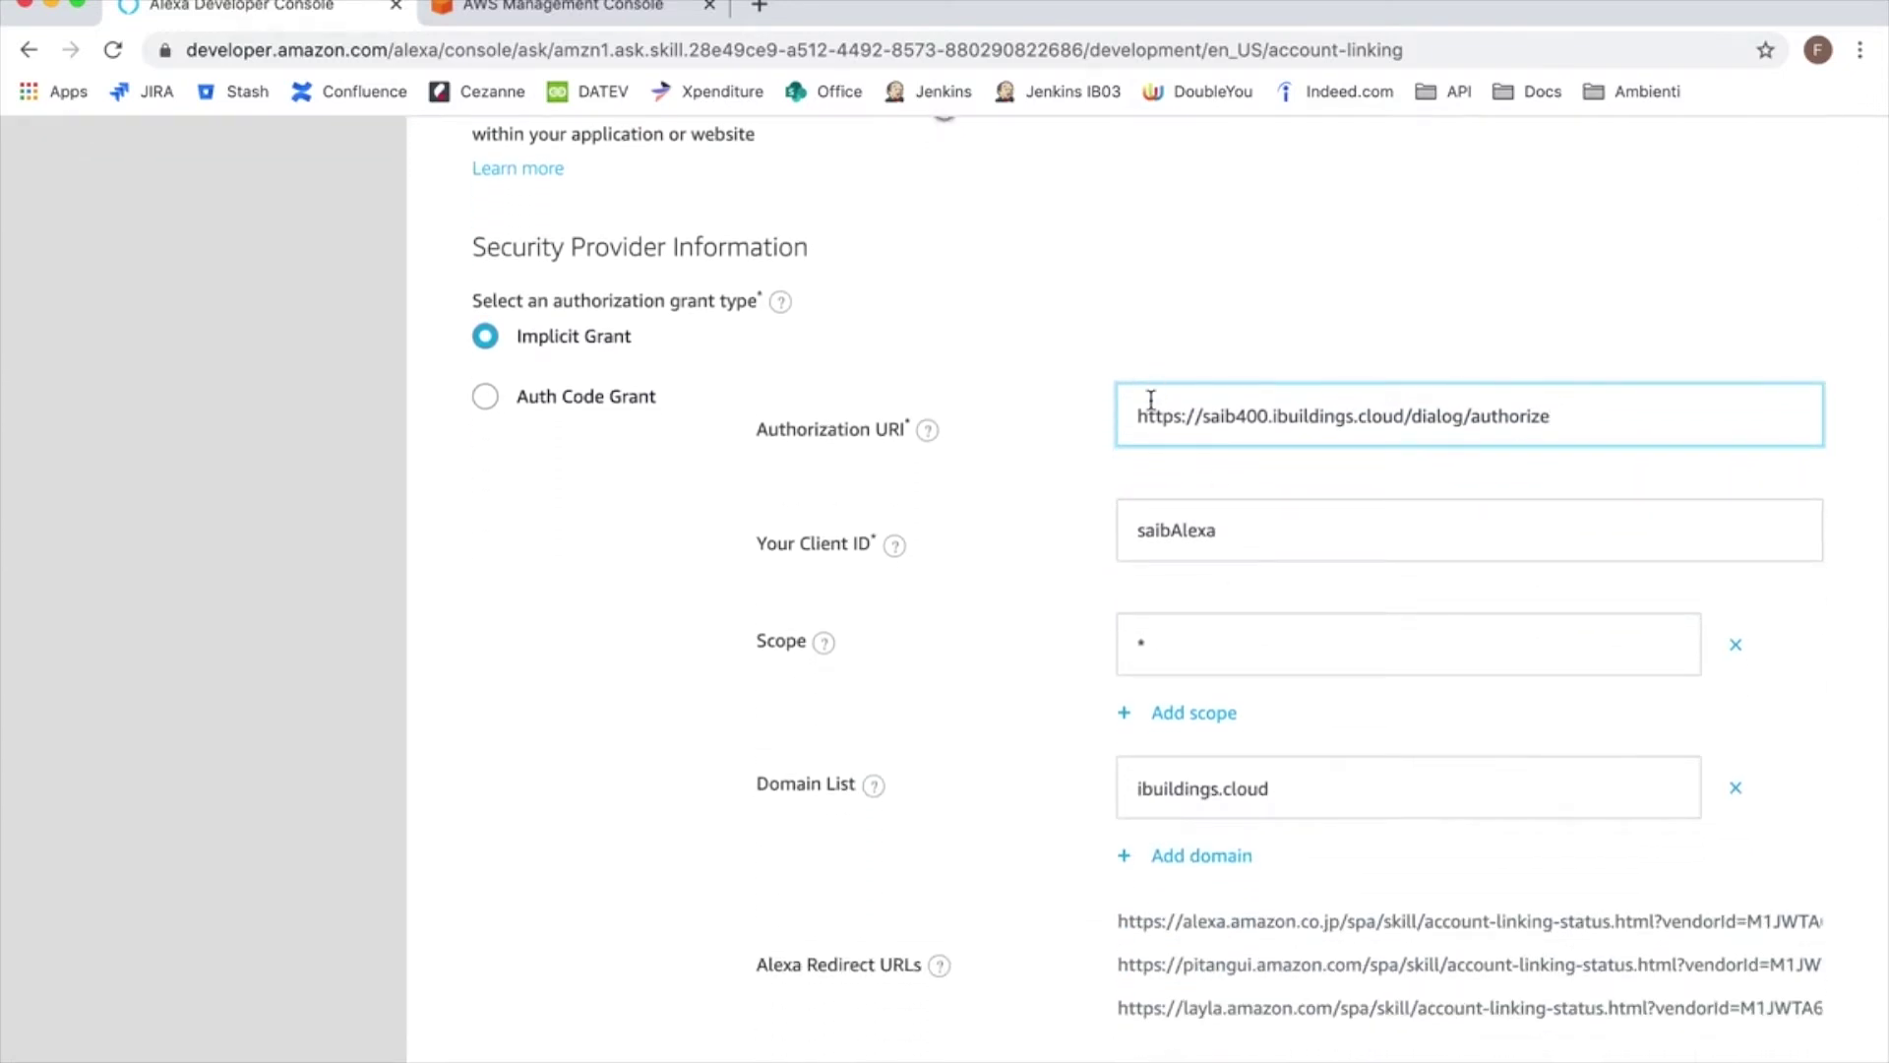
pyautogui.moveTo(1134, 413); pyautogui.dragTo(1609, 412)
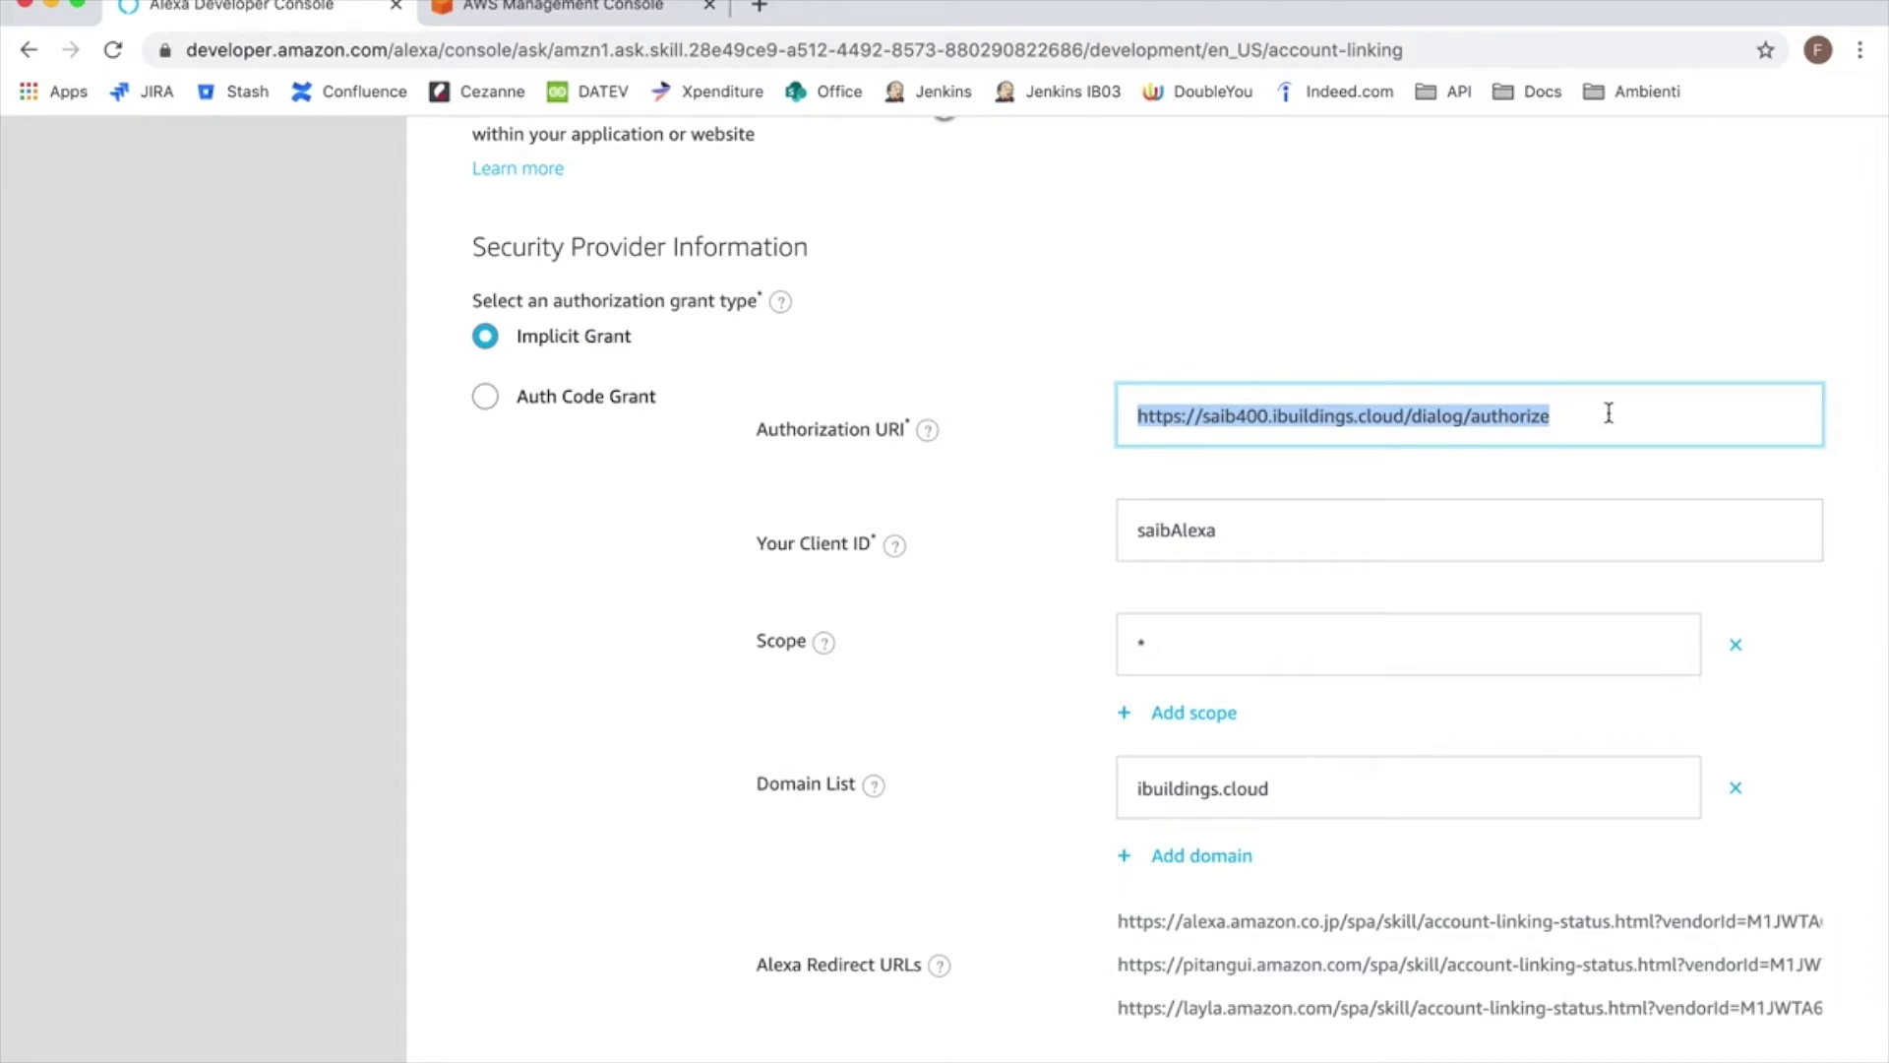
pyautogui.scroll(5, 1607, 412)
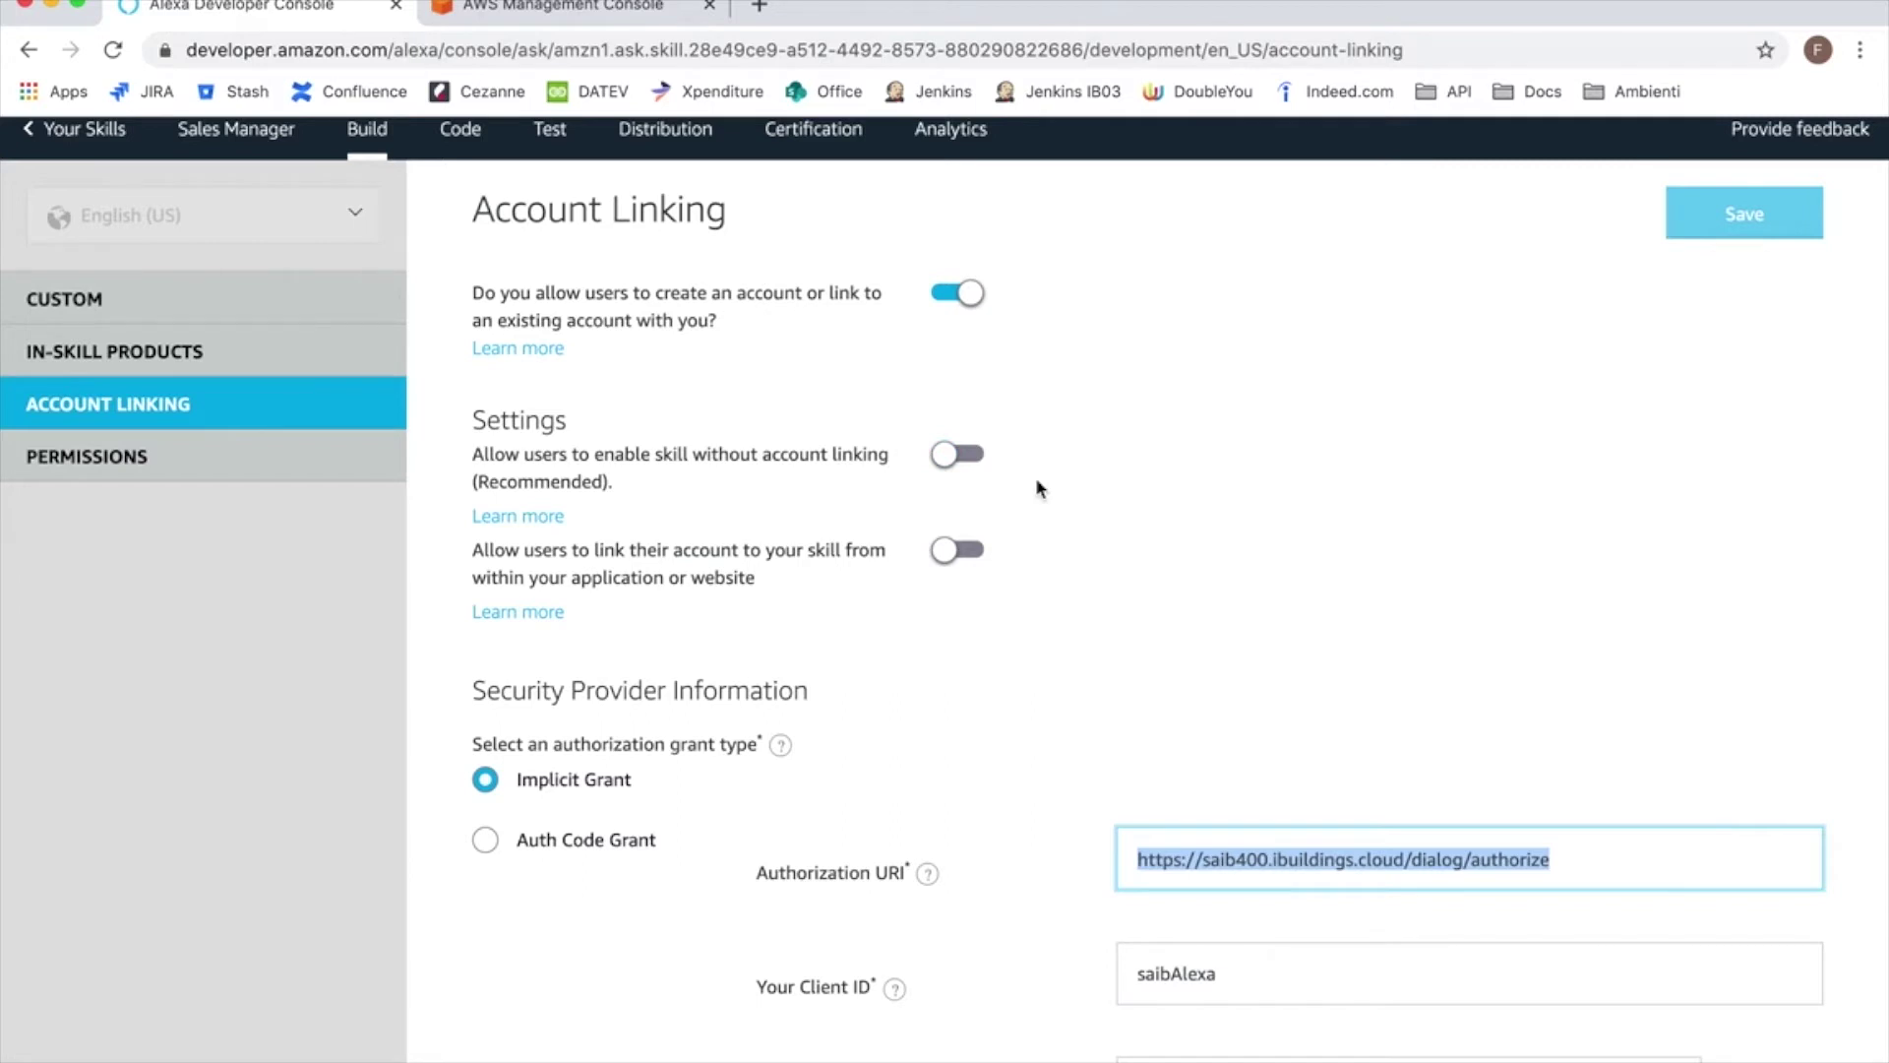
pyautogui.scroll(1, 1038, 487)
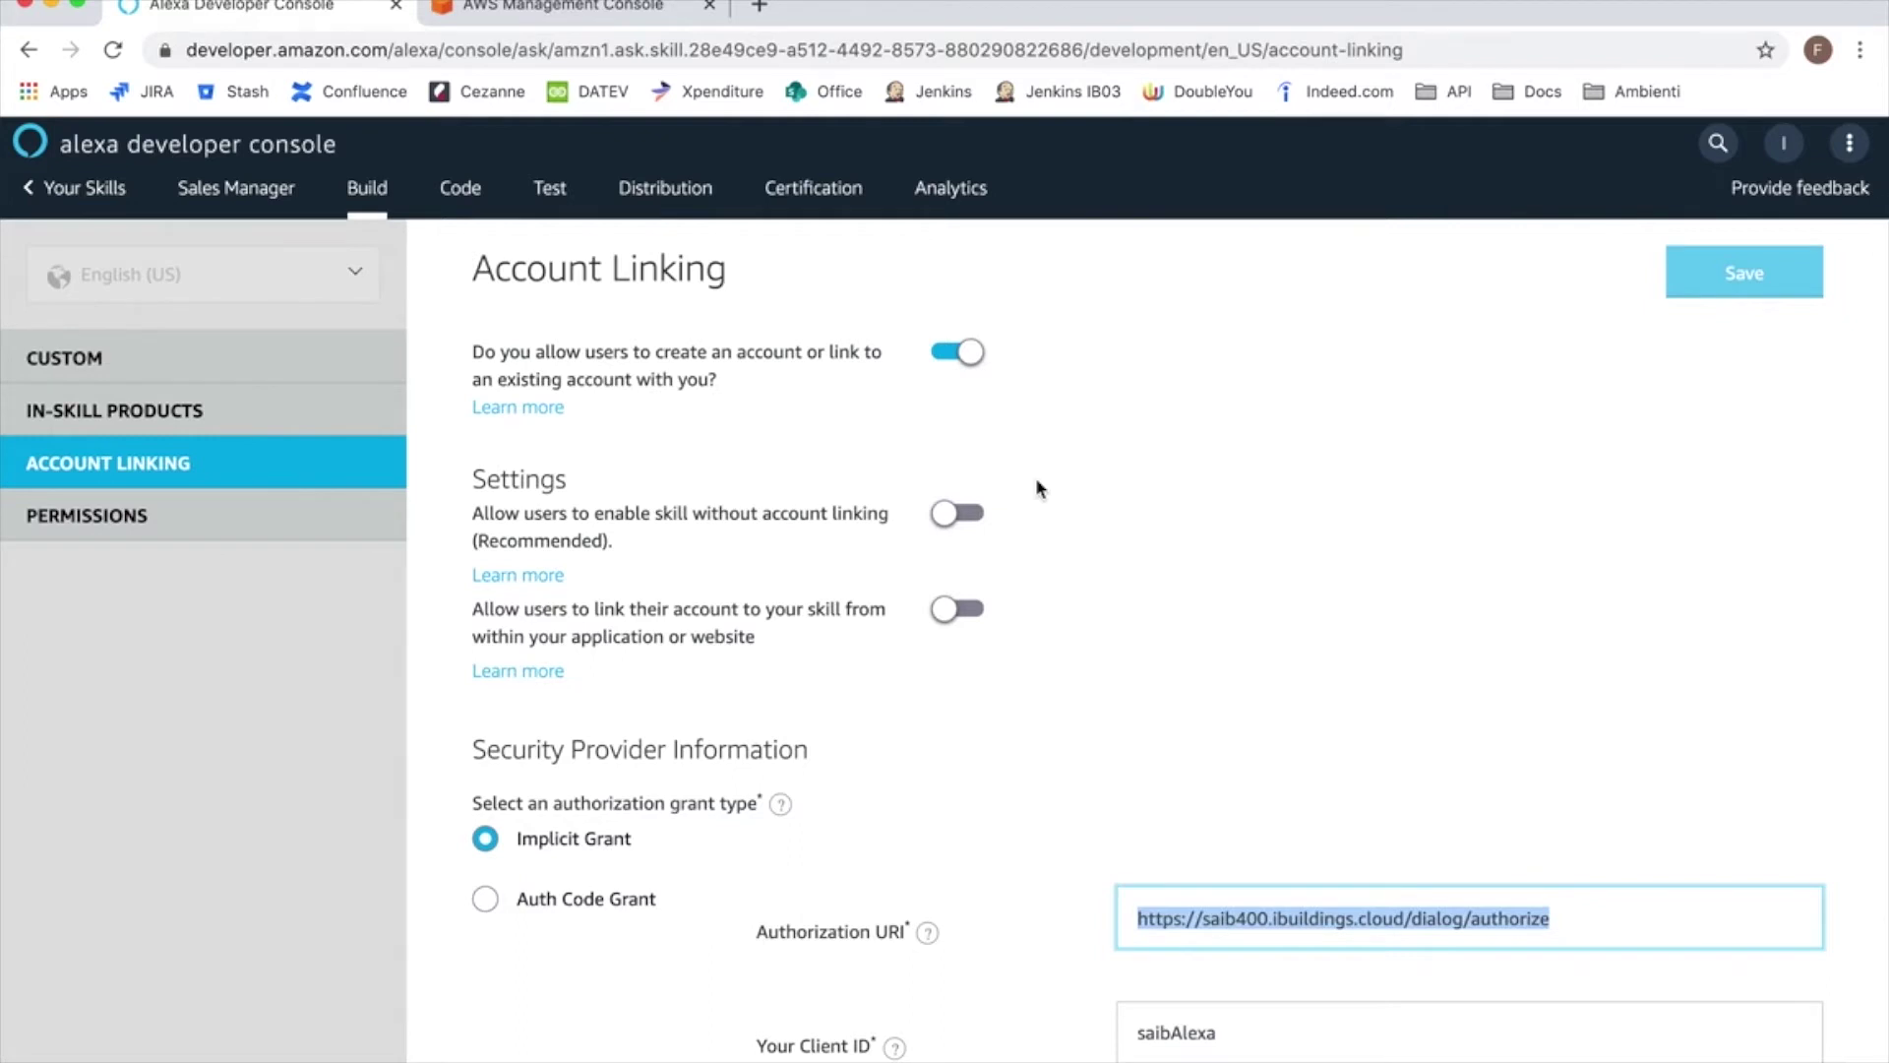
# Step: View the Alexa for Business dashboard from the AWS Management Console and return to the skill's Account Linking page
pyautogui.click(559, 5)
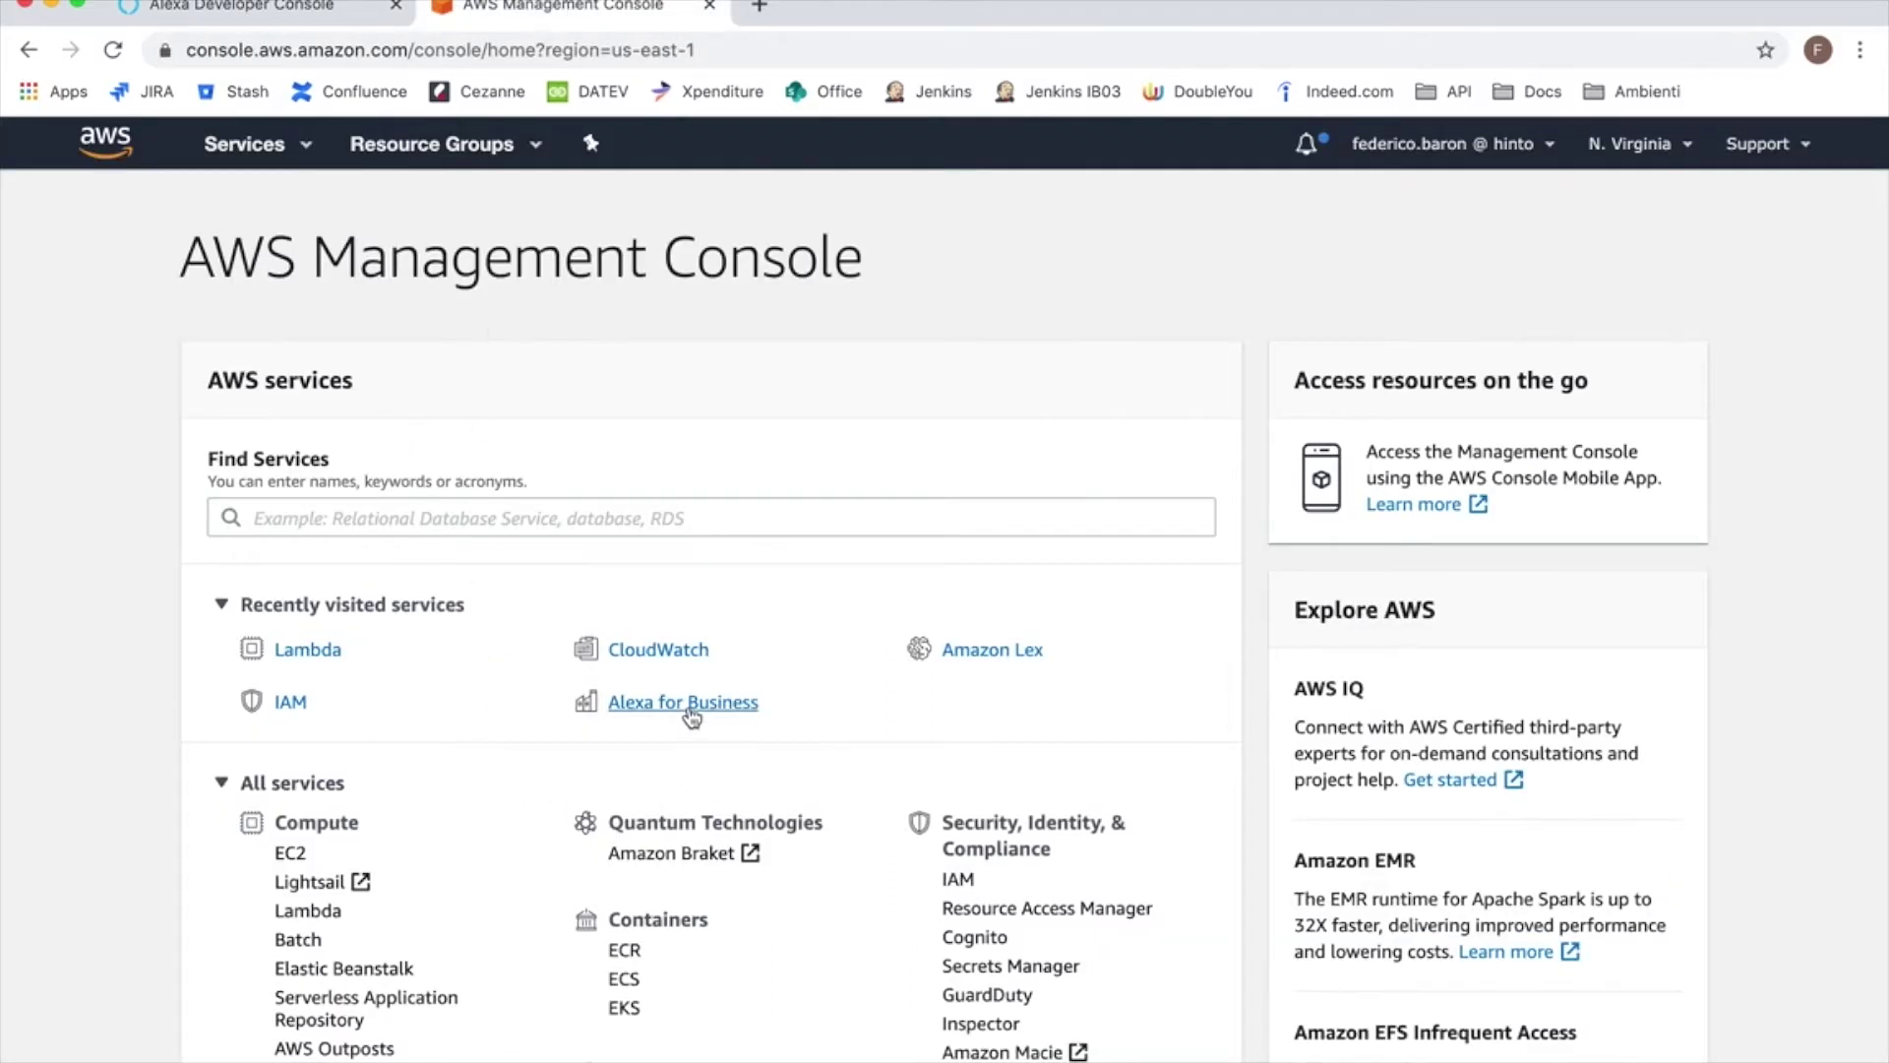
pyautogui.click(689, 711)
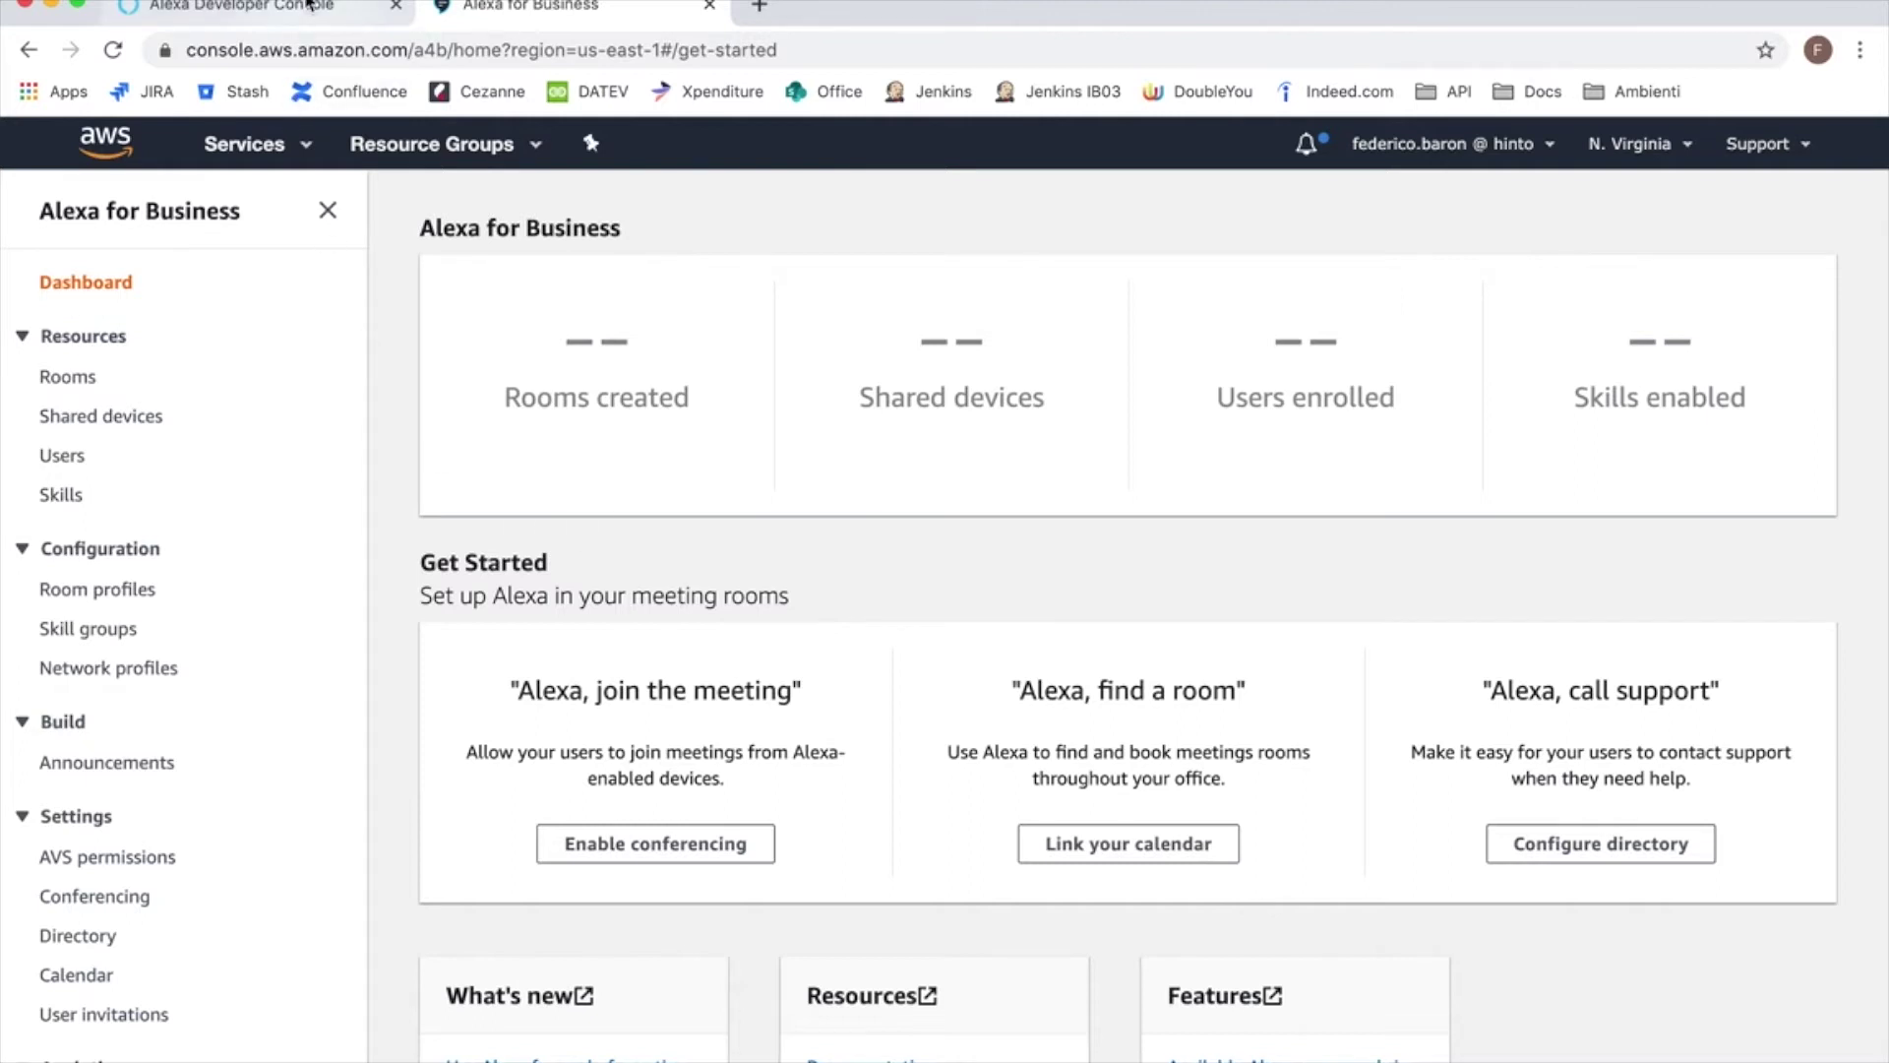
pyautogui.click(308, 5)
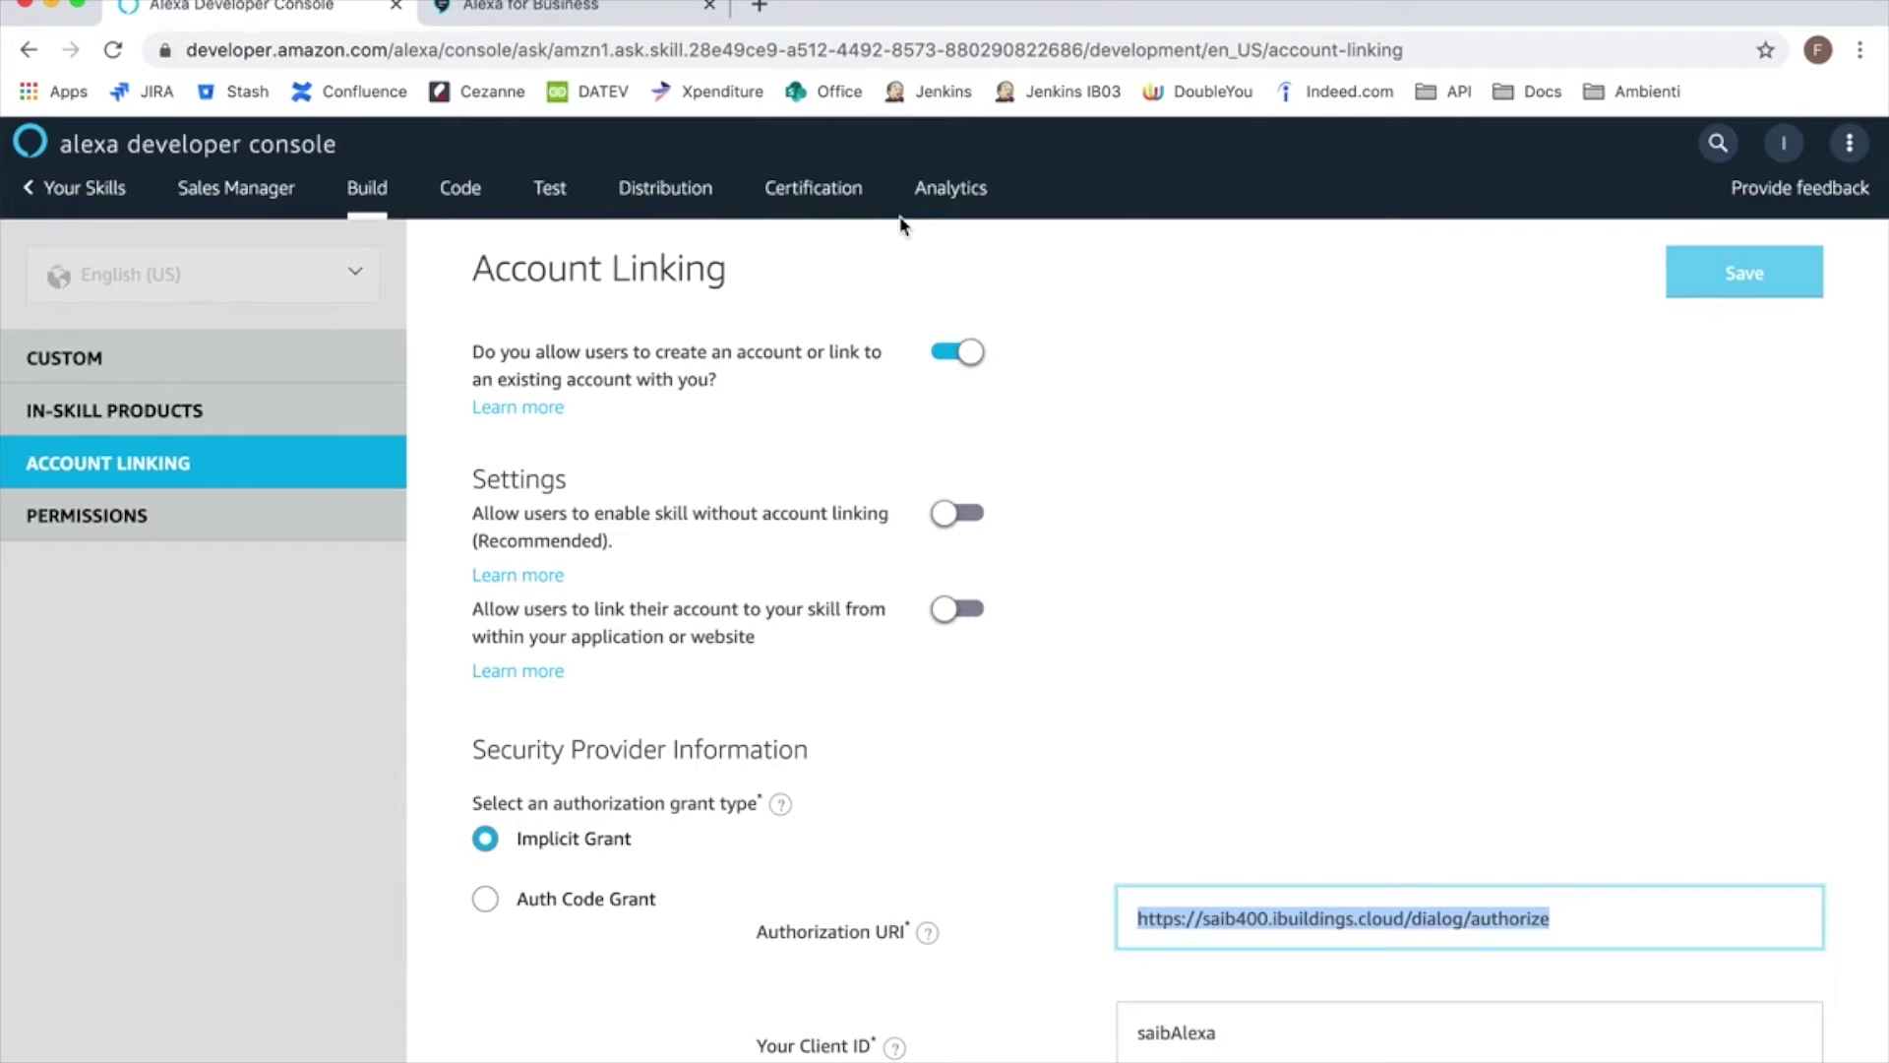
pyautogui.click(558, 10)
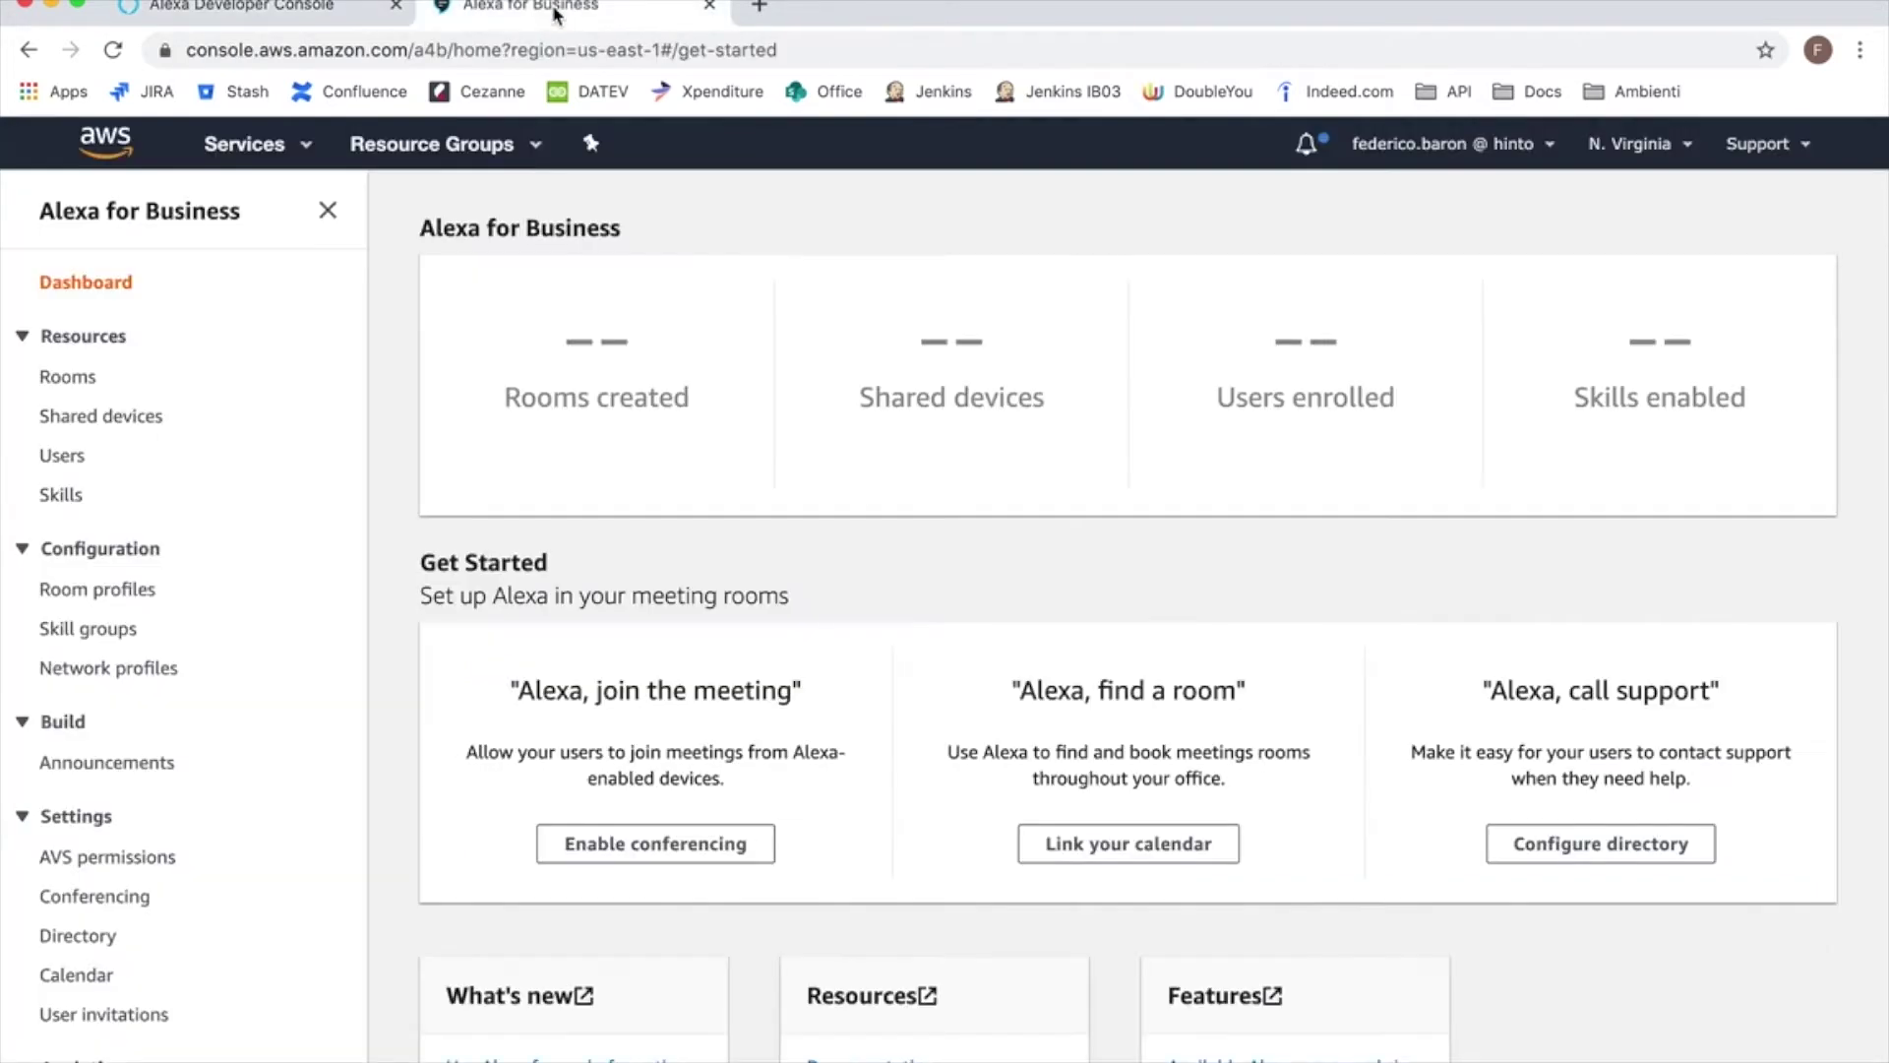
pyautogui.click(308, 5)
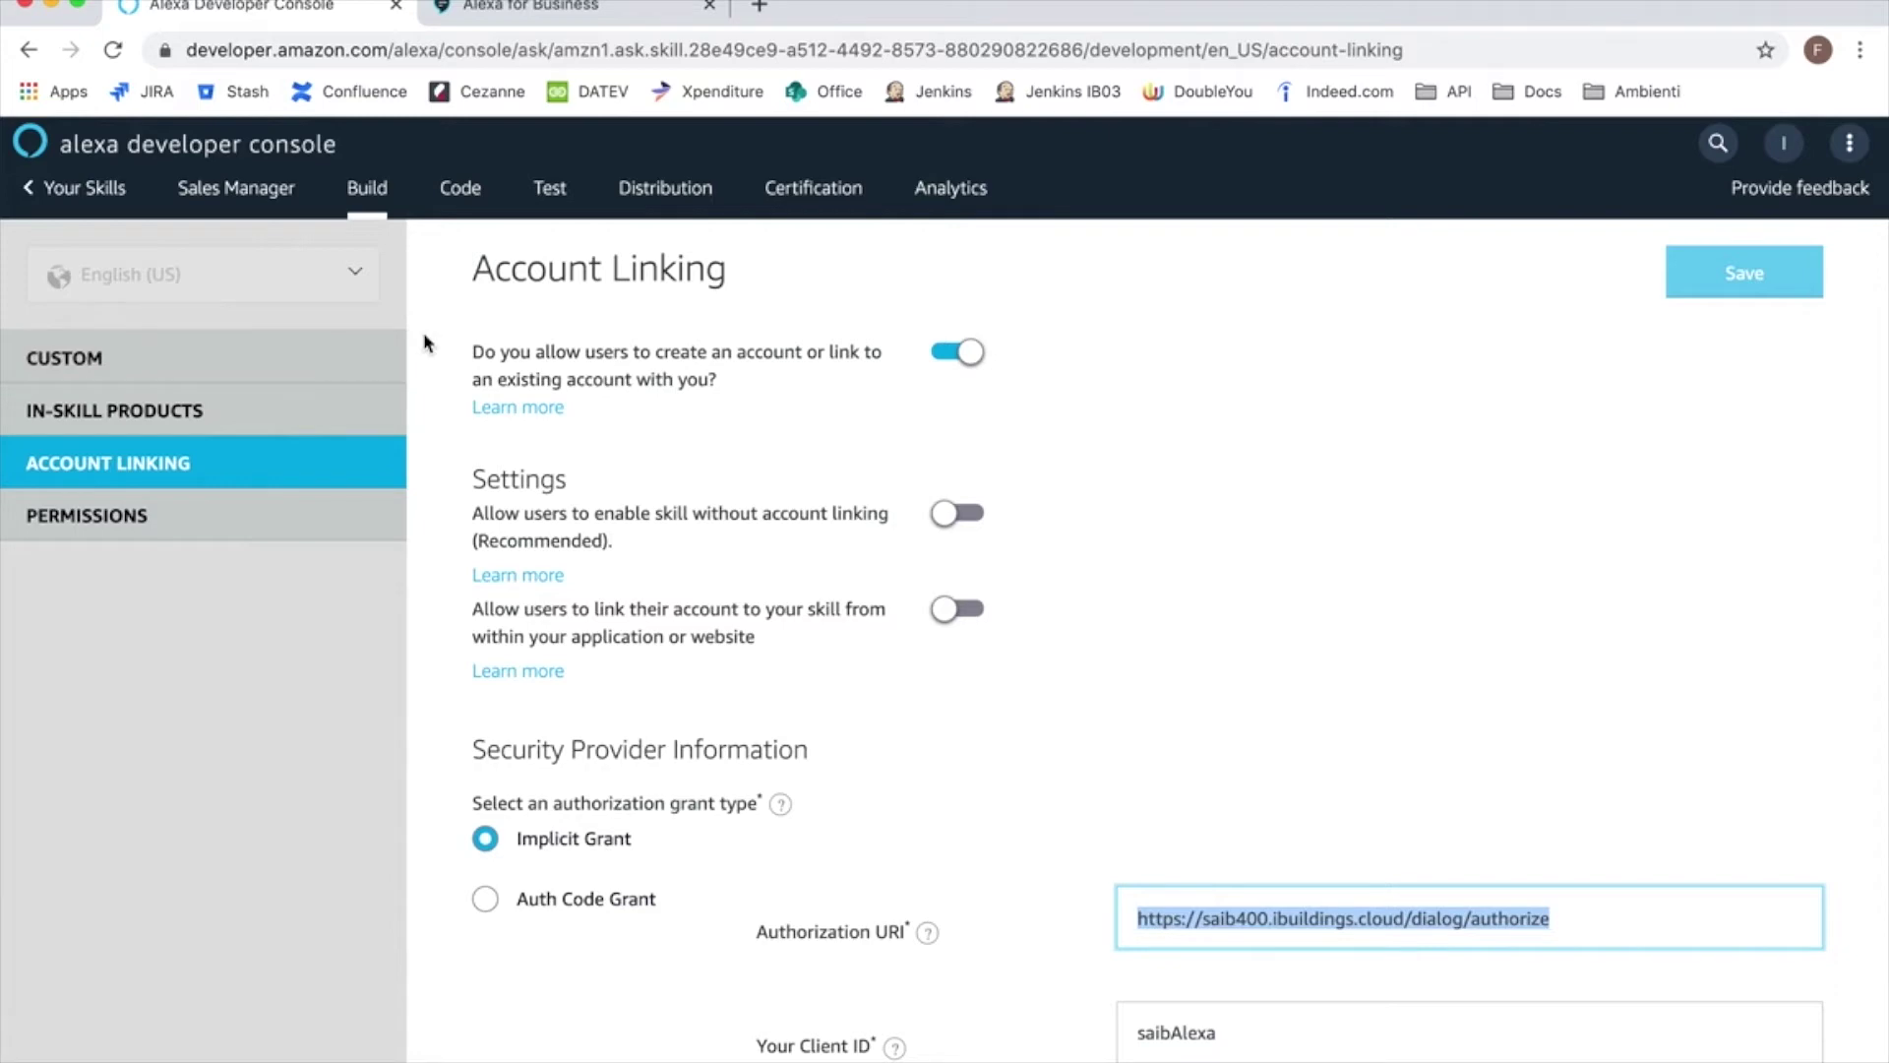
# Step: Switch to the alexa-saib project in the code editor, select the en-US.json model, and collapse the services and views folders
pyautogui.hotkey('ctrl', 'Right')
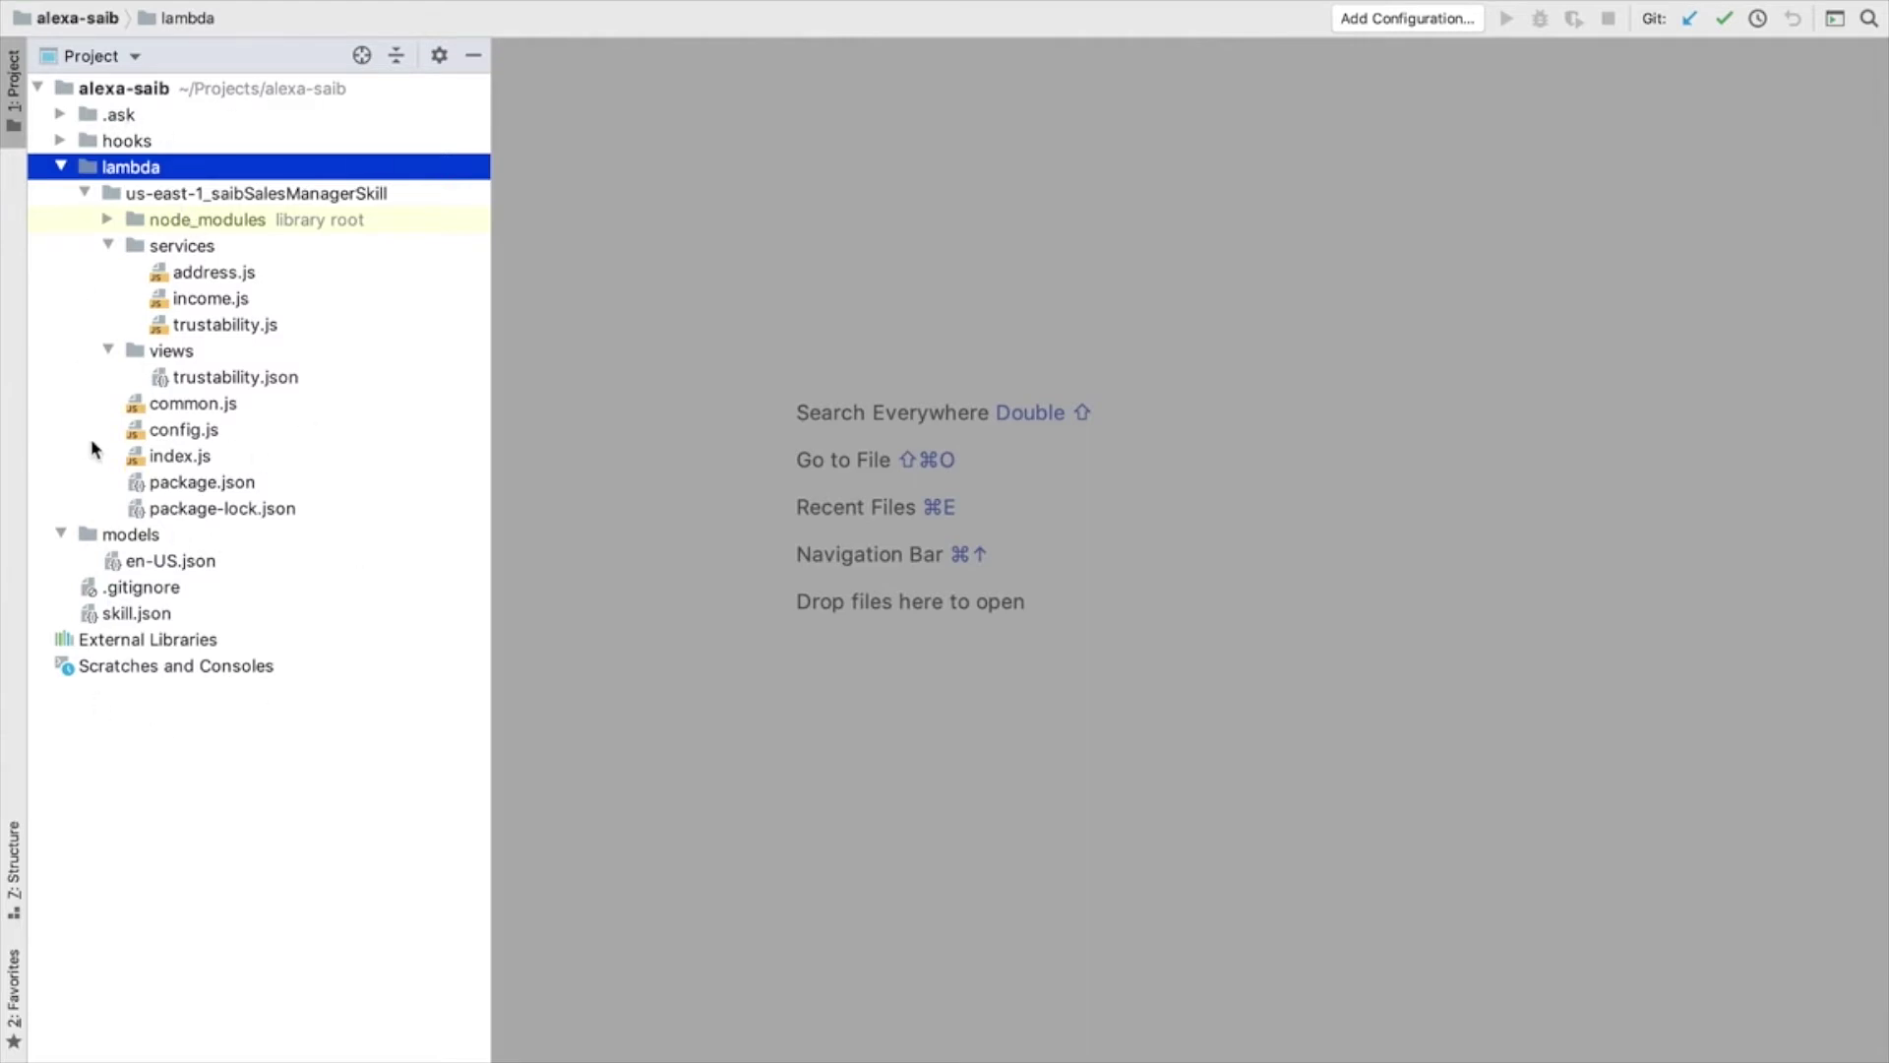
pyautogui.click(150, 561)
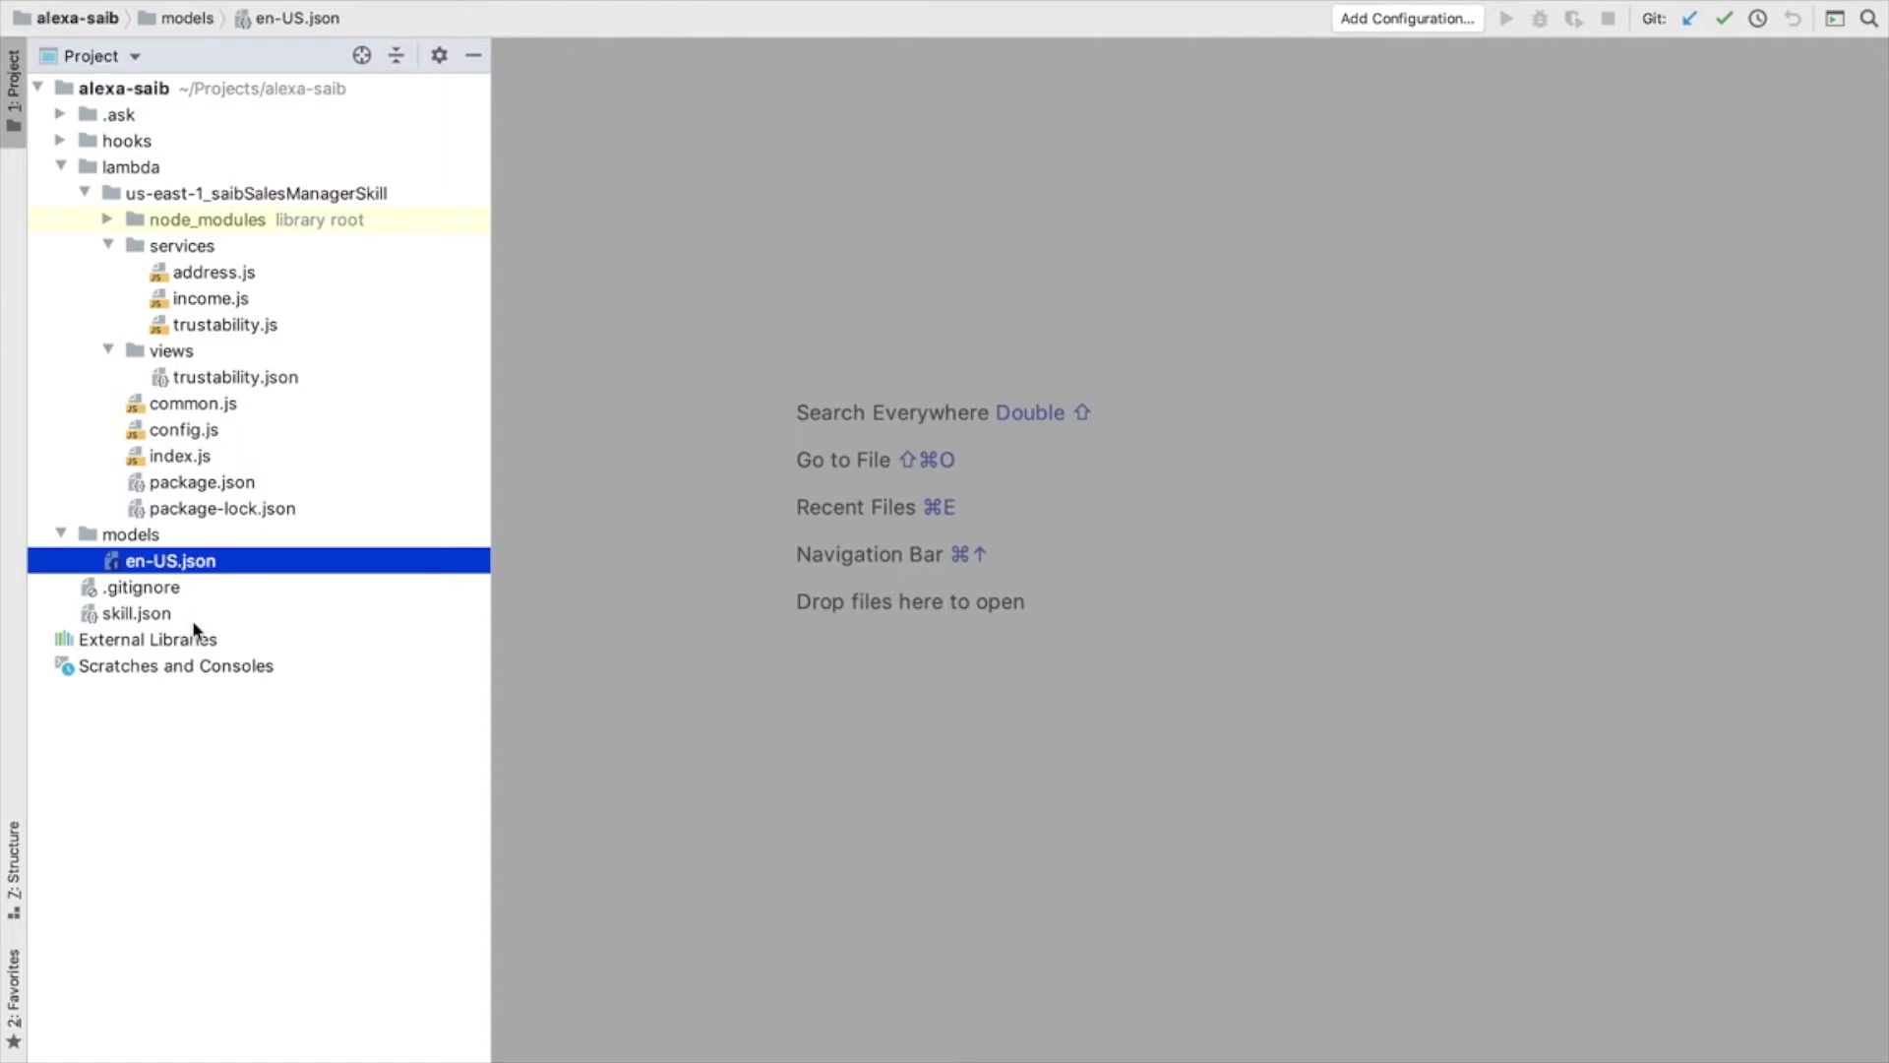
pyautogui.click(205, 269)
pyautogui.doubleClick(203, 246)
pyautogui.doubleClick(200, 274)
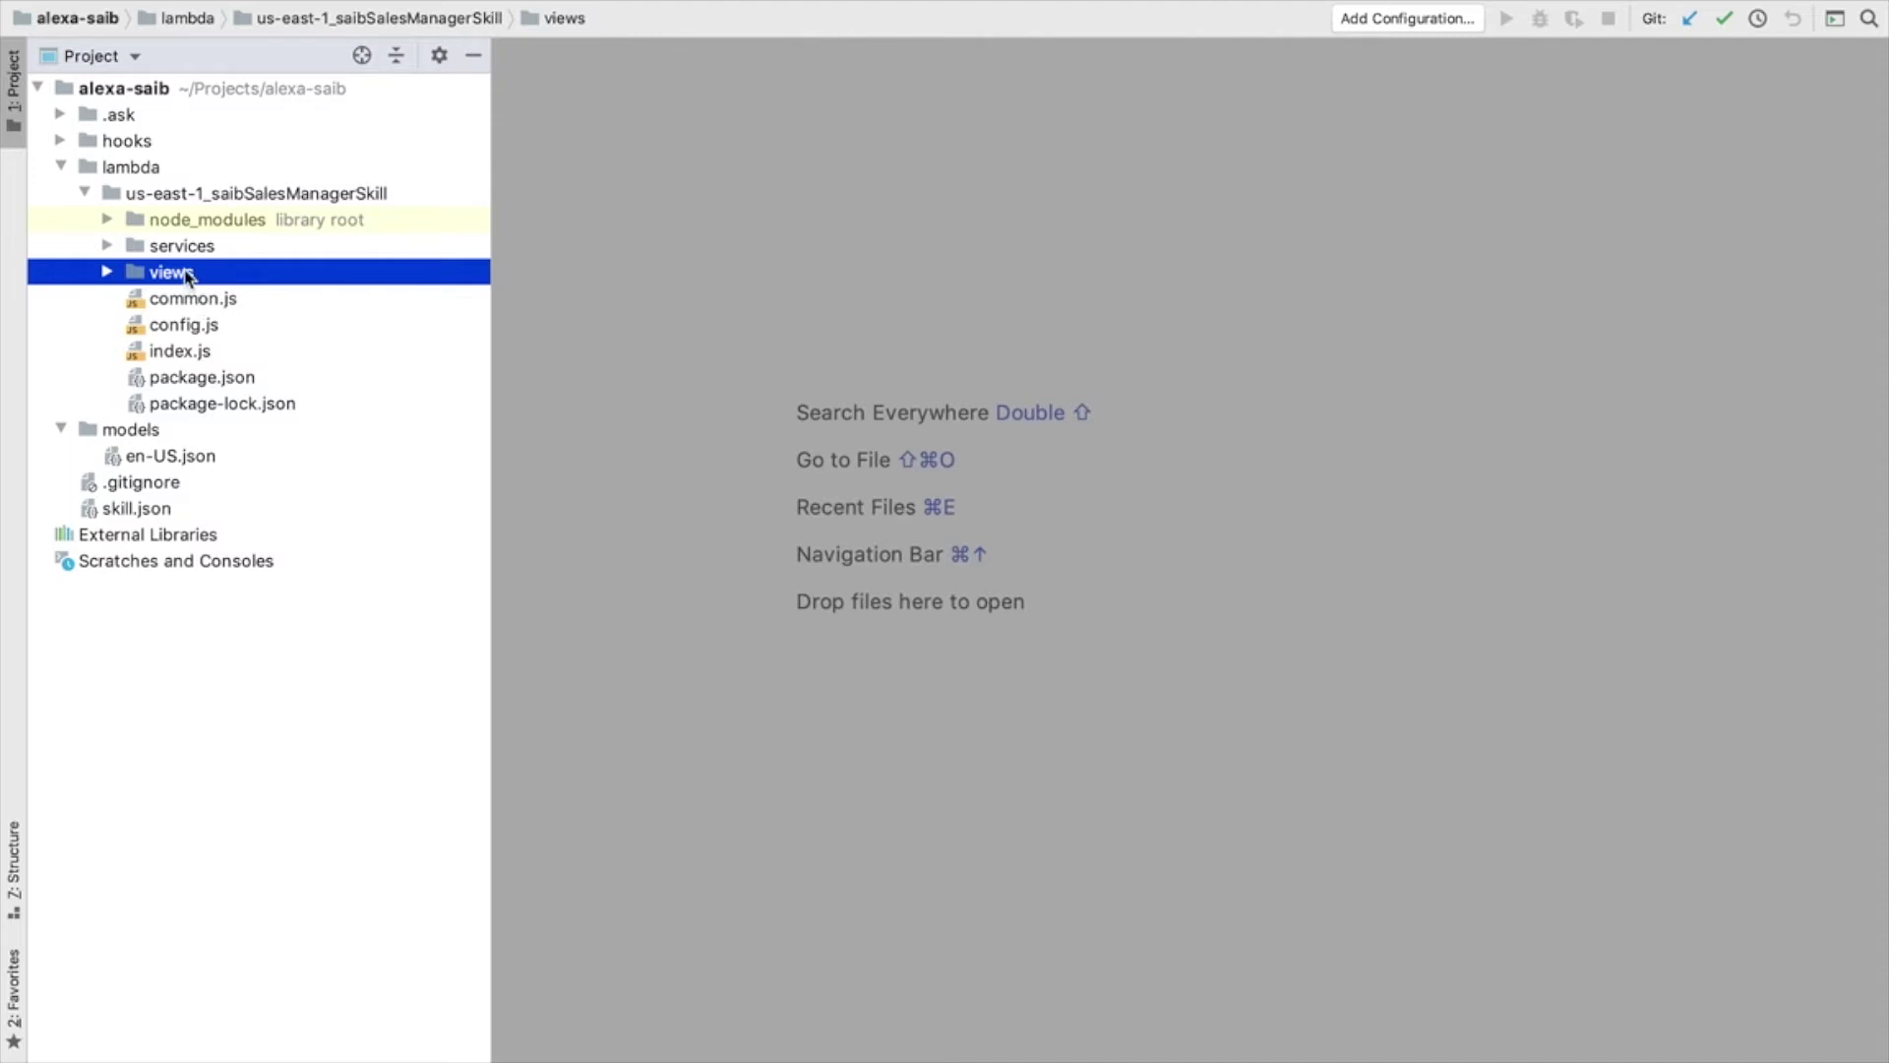
# Step: Expand the views and services folders of the Lambda project and open address.js from services
pyautogui.doubleClick(189, 271)
pyautogui.click(192, 251)
pyautogui.doubleClick(193, 252)
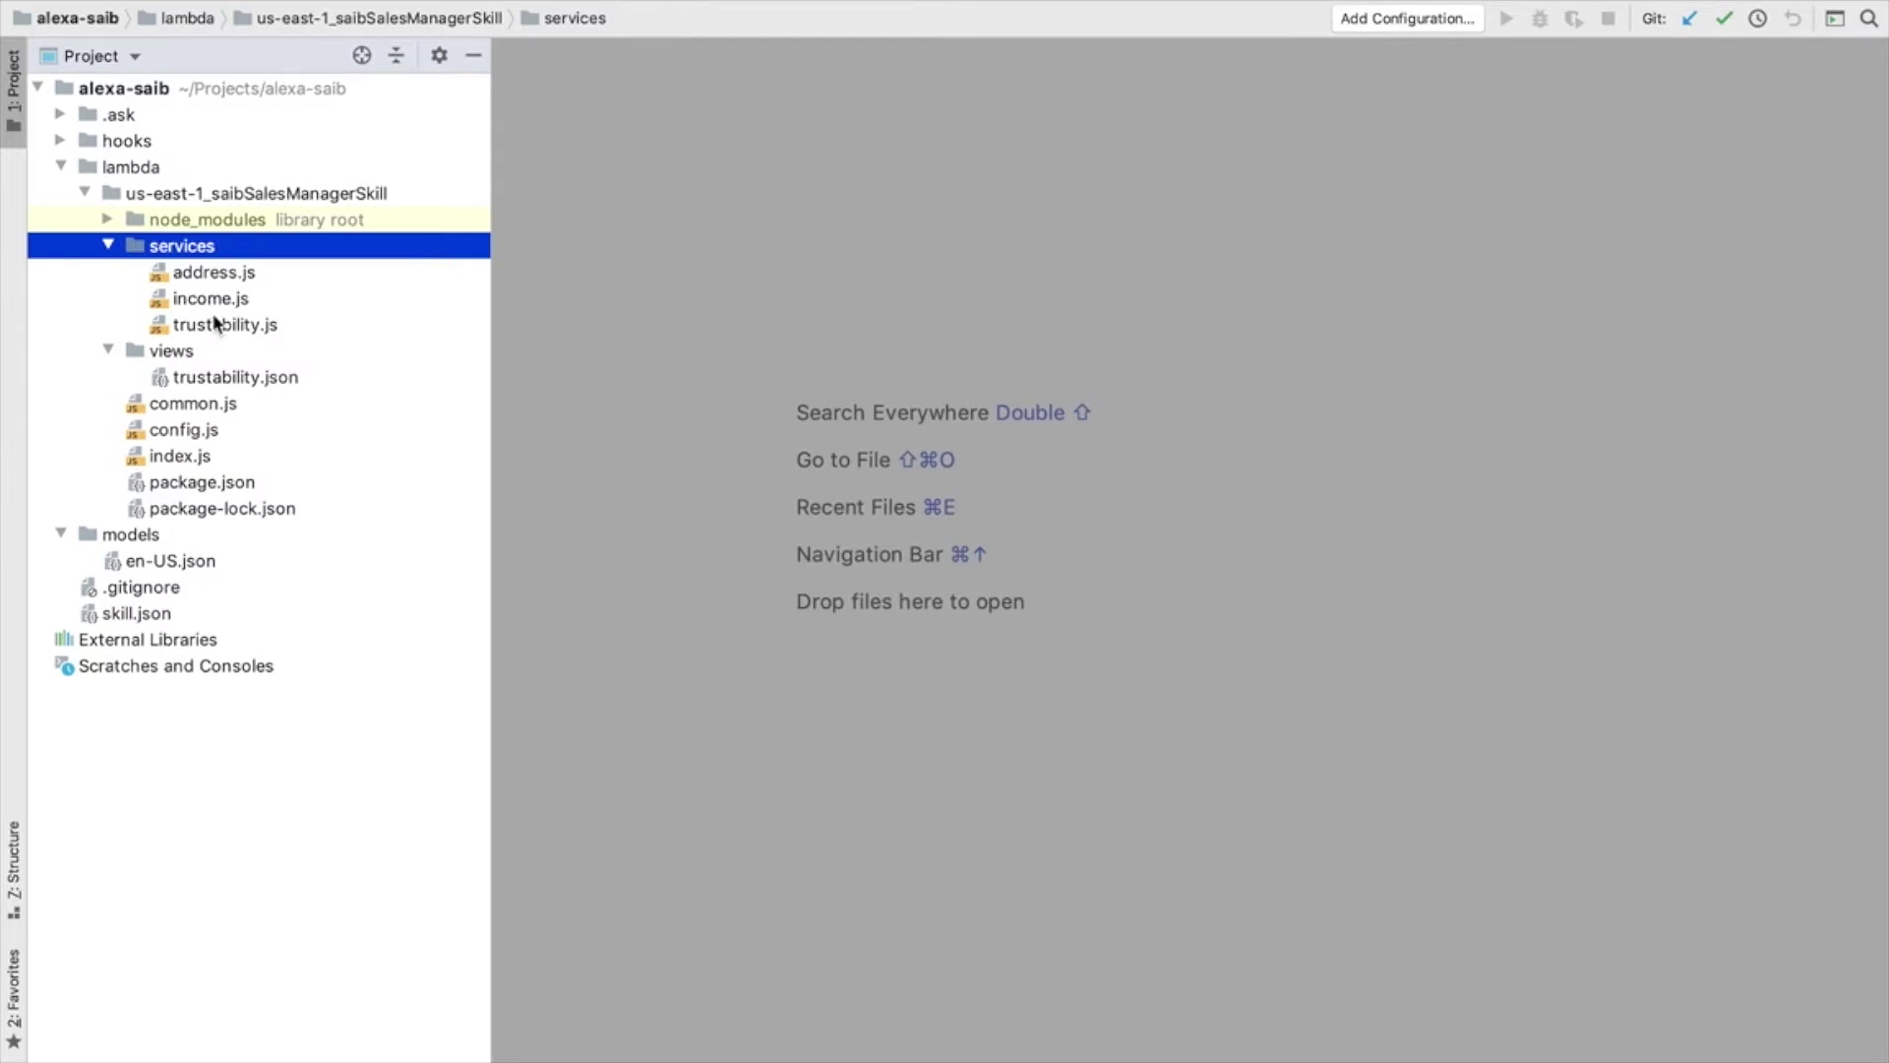
pyautogui.doubleClick(218, 268)
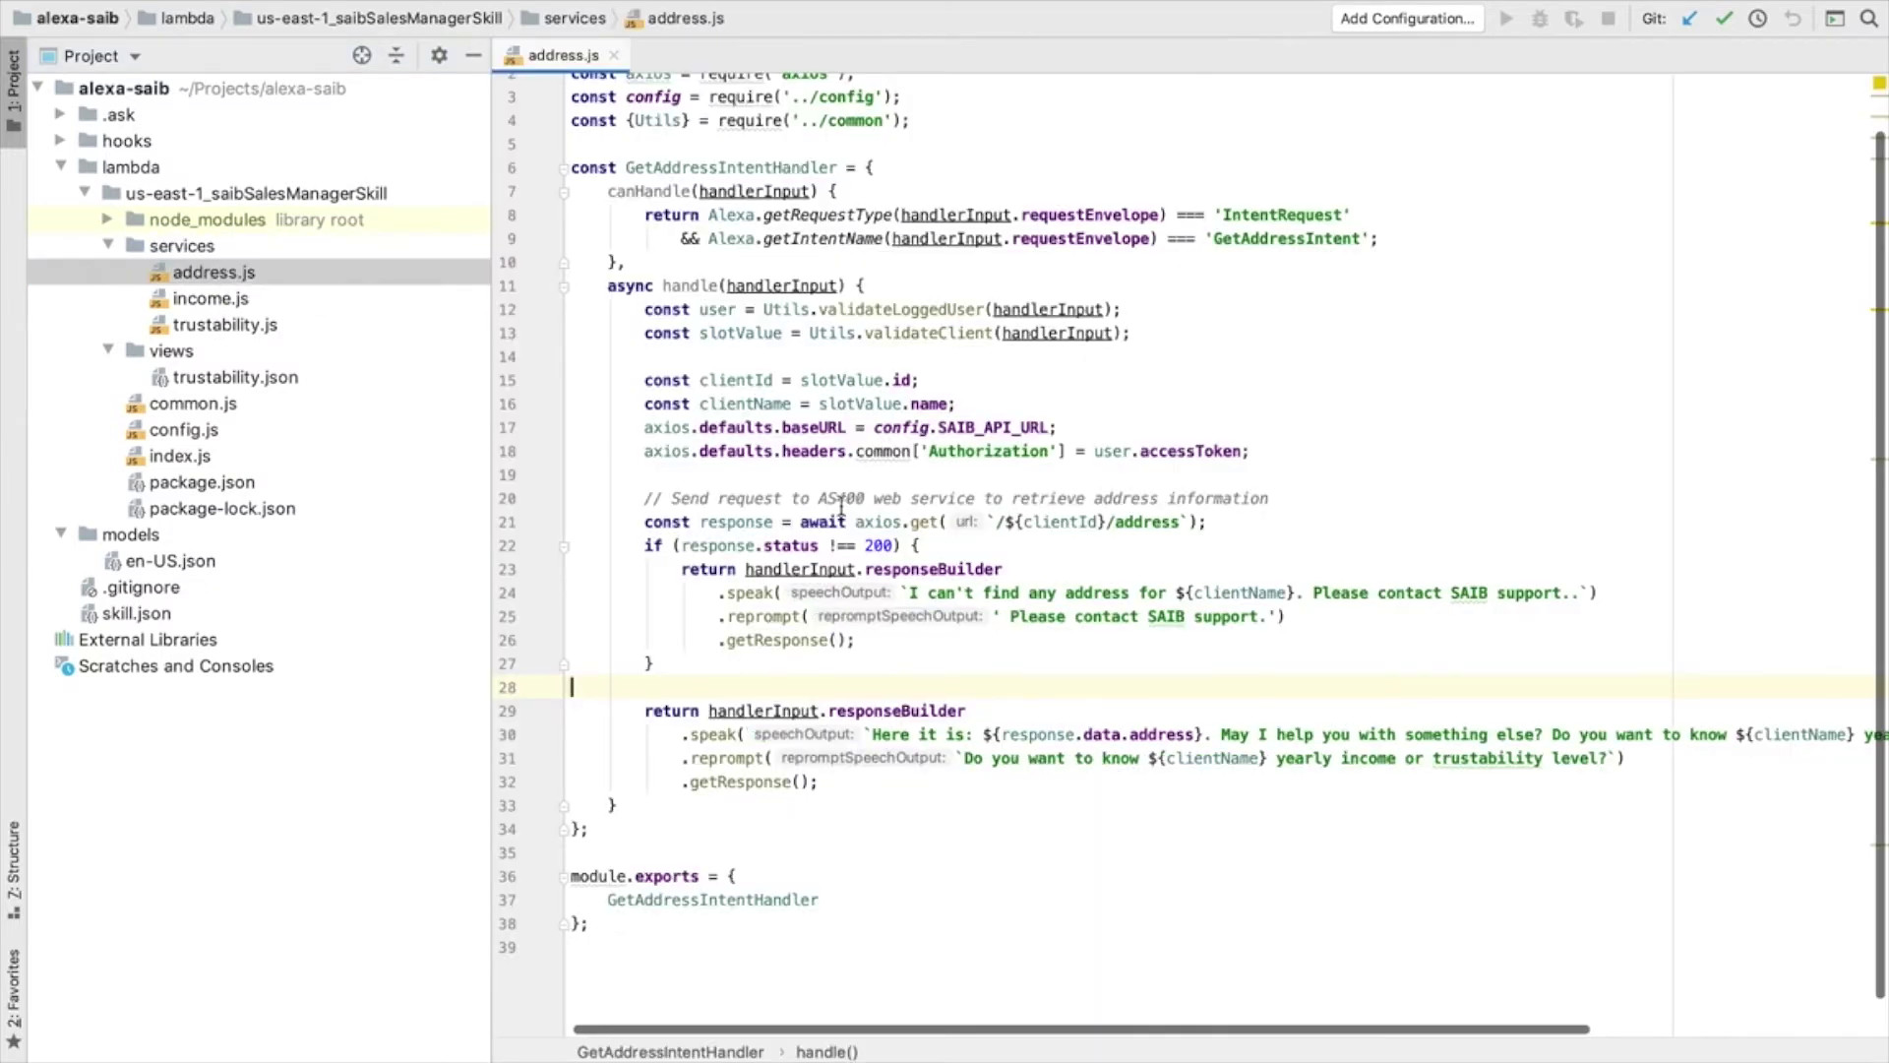
pyautogui.scroll(2, 842, 504)
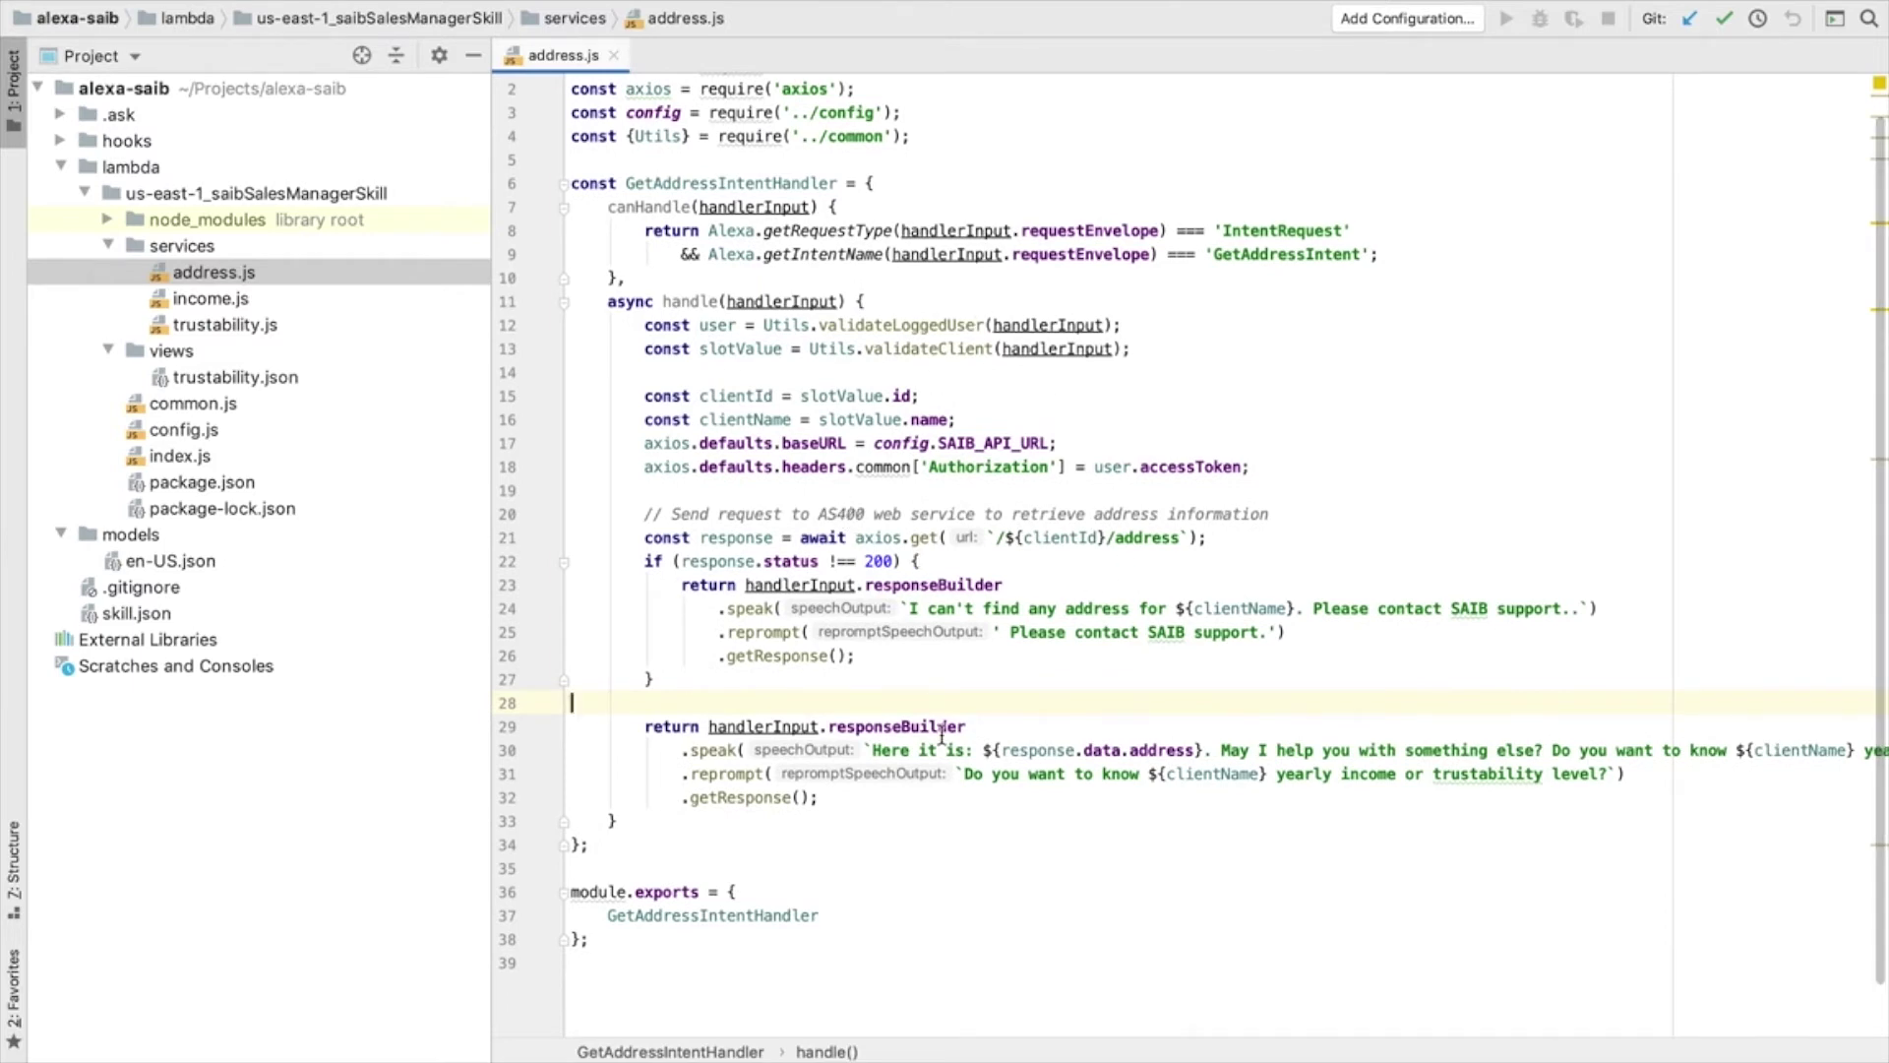
# Step: Review the GetAddressIntentHandler code in address.js and highlight the /${clientId}/address path in its axios.get request
pyautogui.click(698, 670)
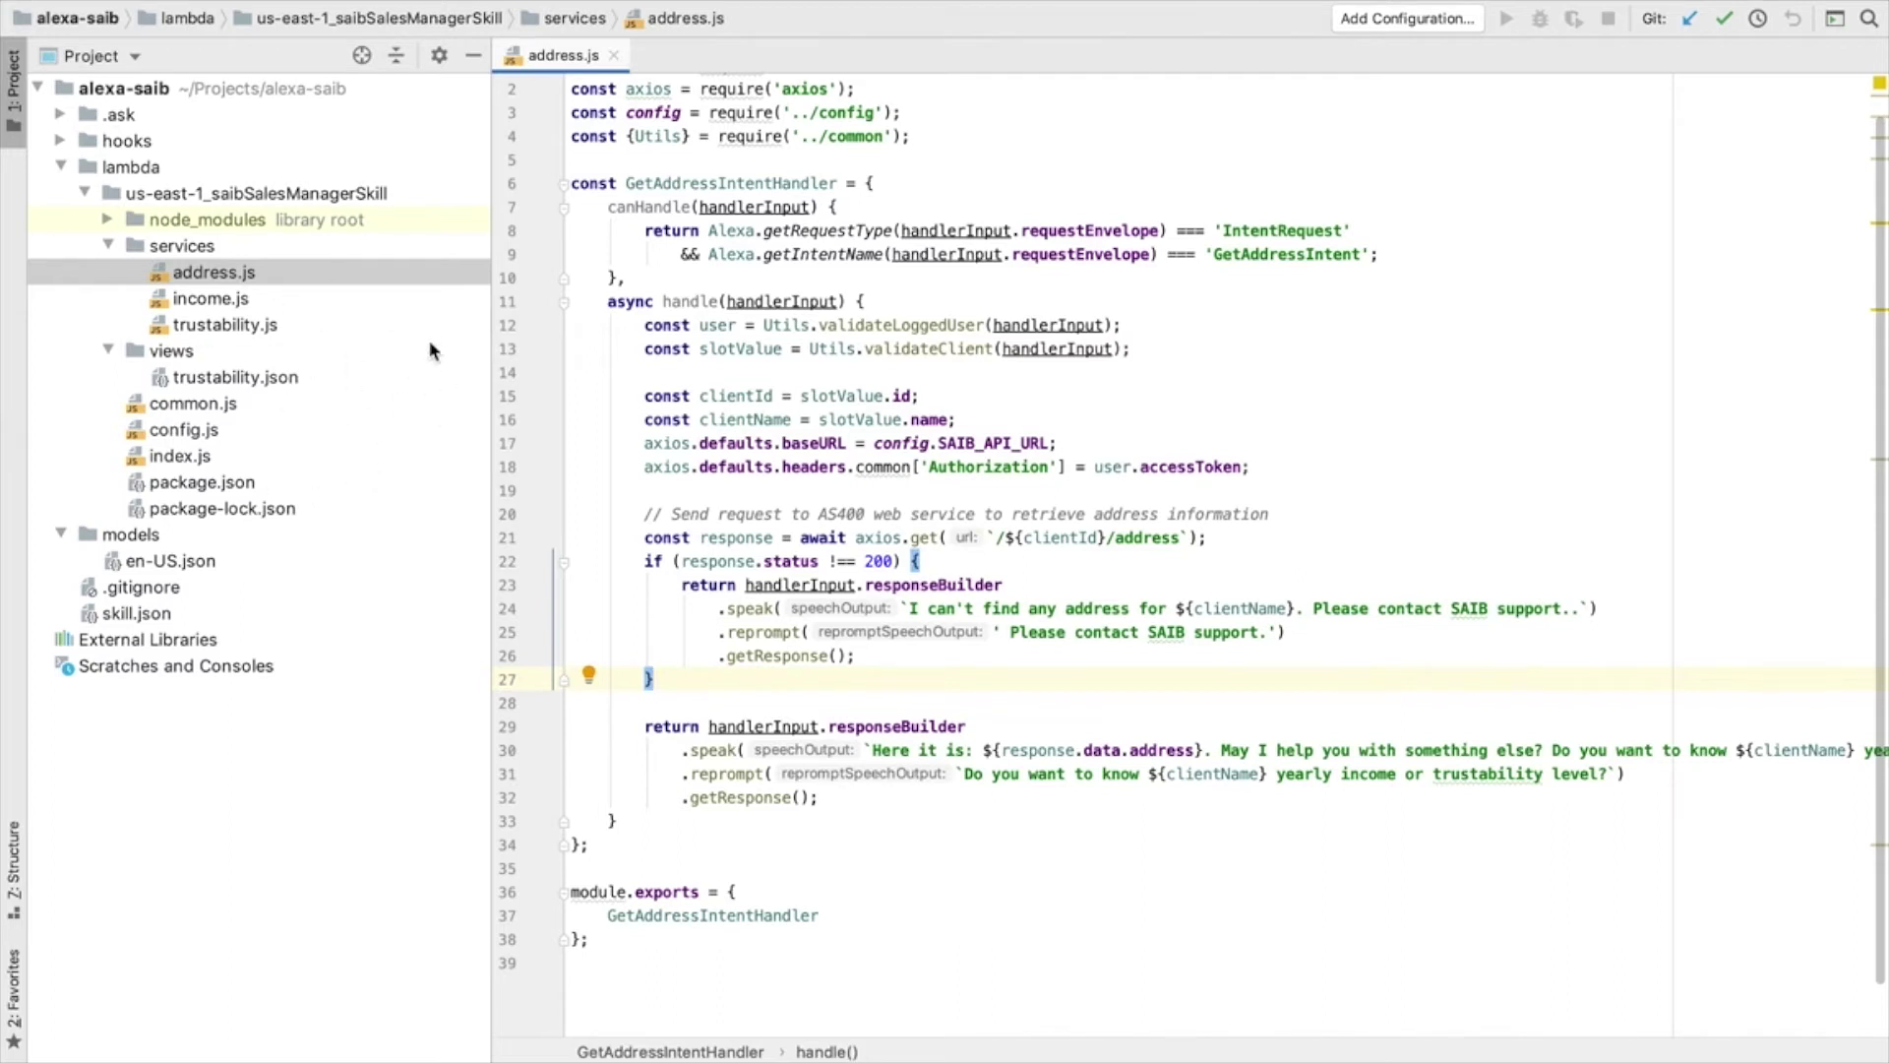
pyautogui.scroll(-1, 787, 394)
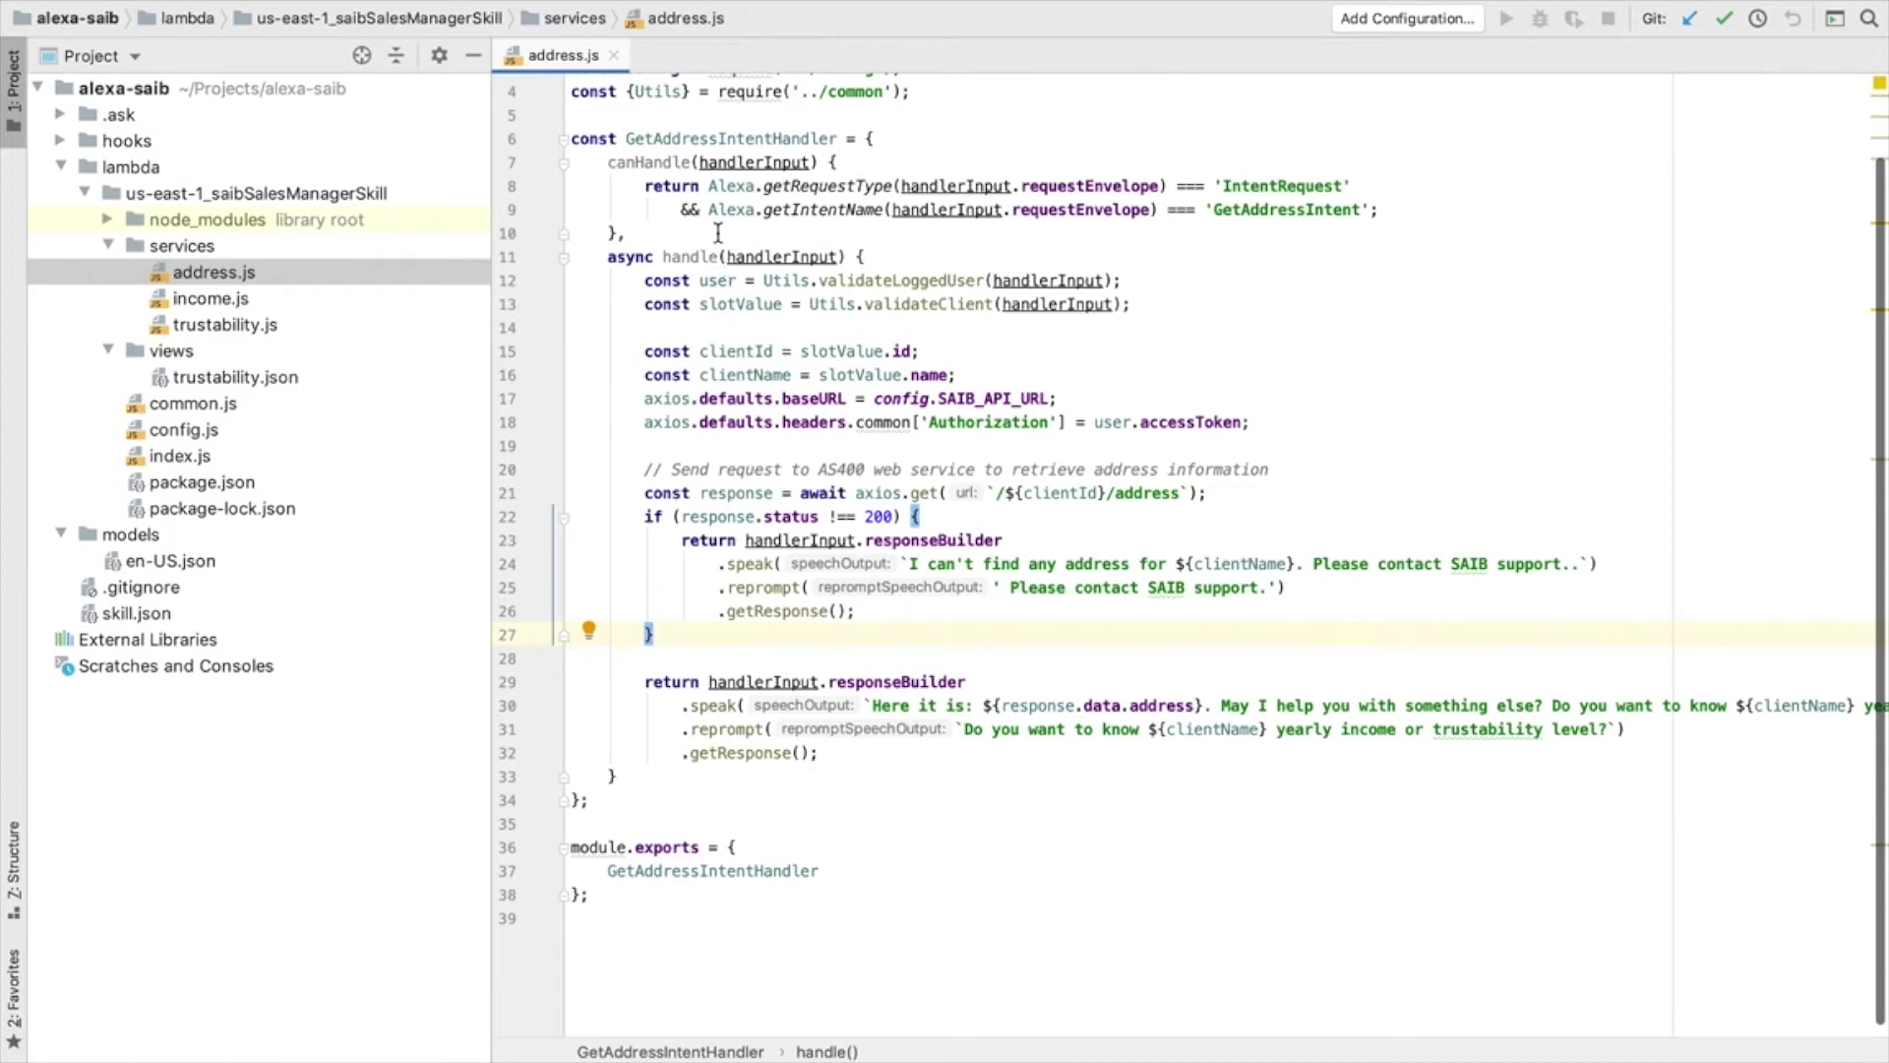
pyautogui.click(775, 421)
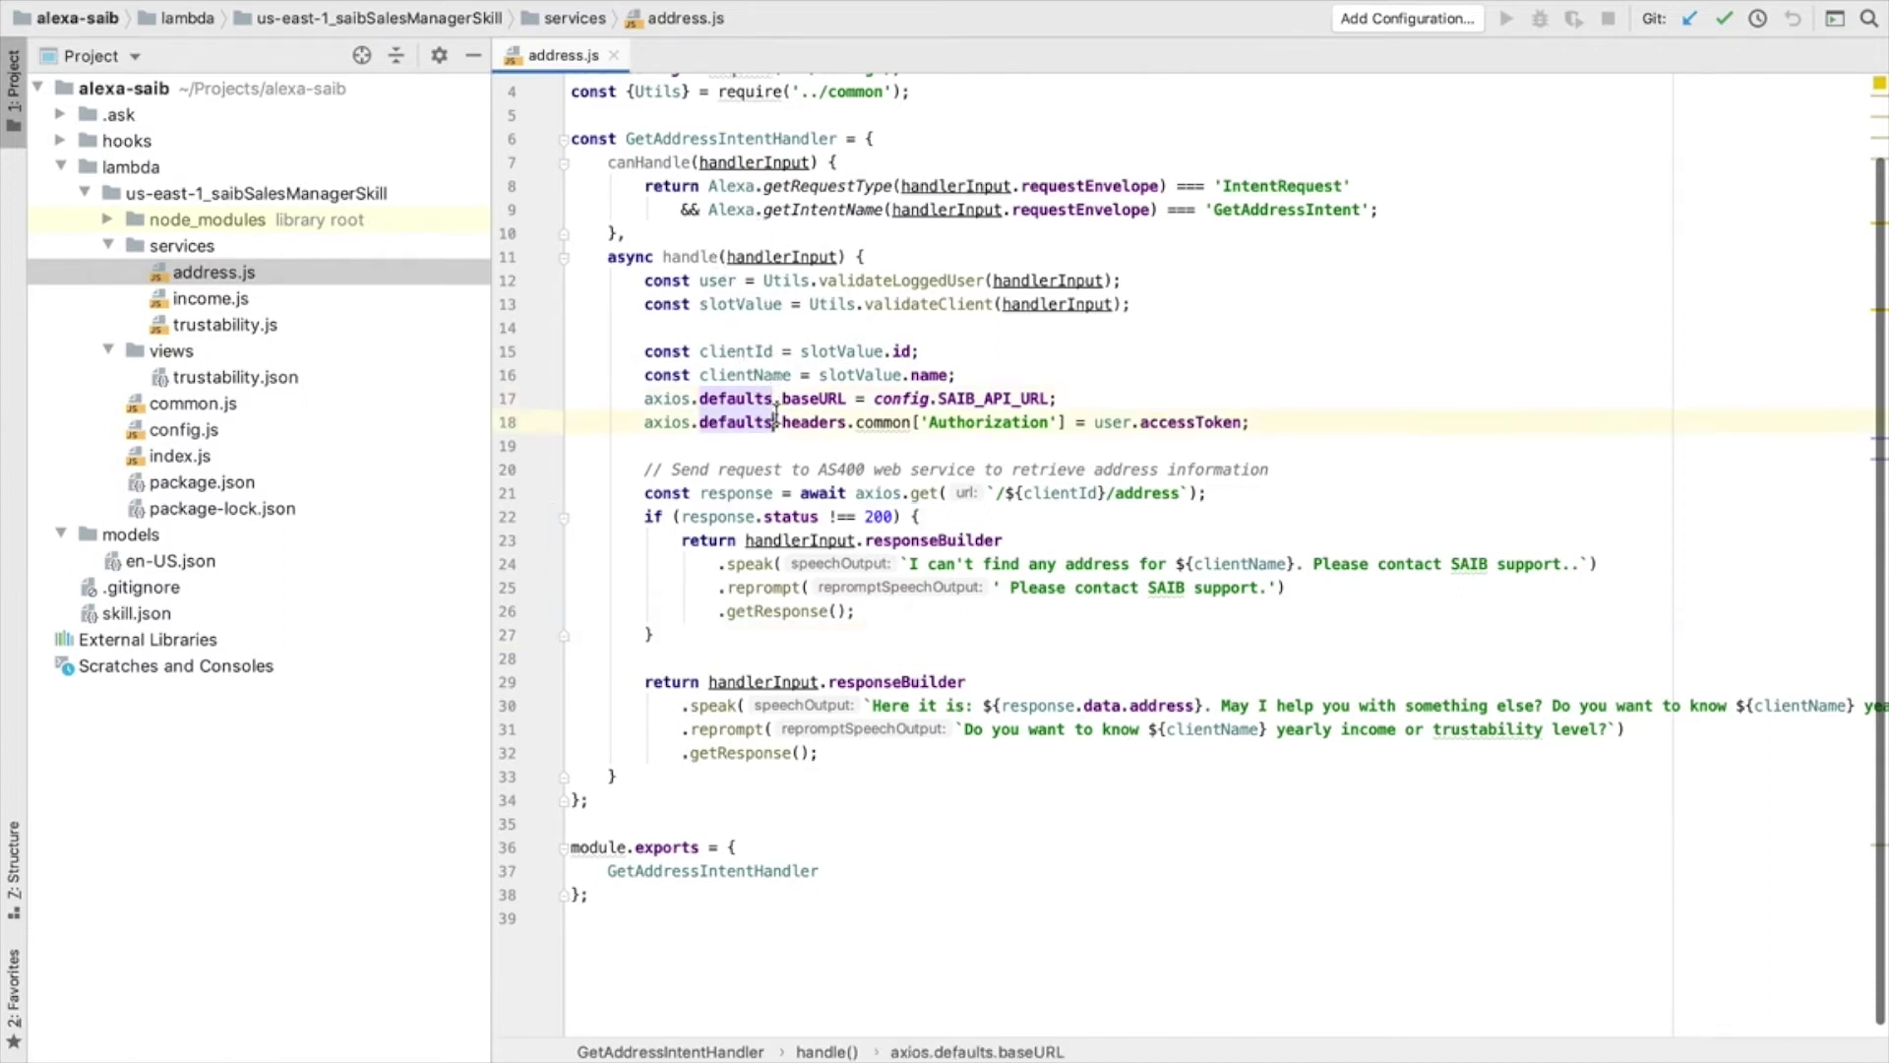
pyautogui.scroll(-1, 776, 419)
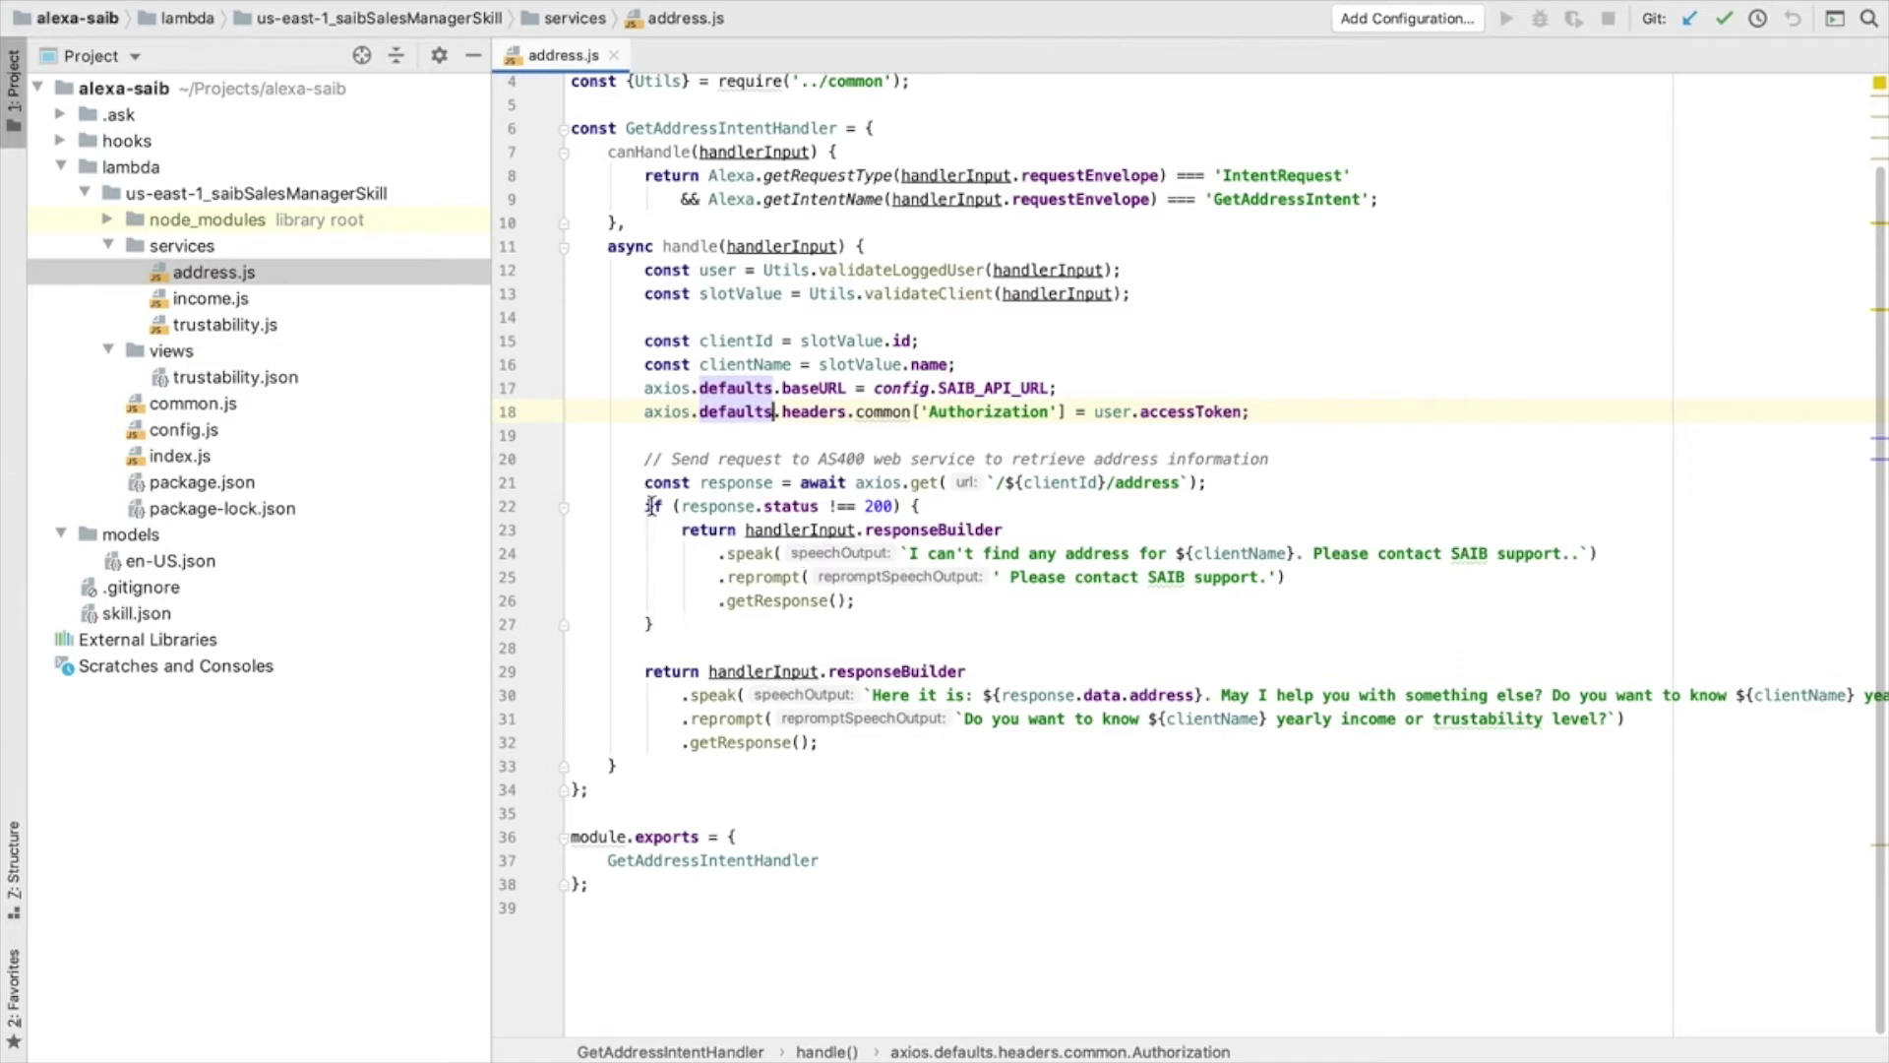
pyautogui.click(866, 481)
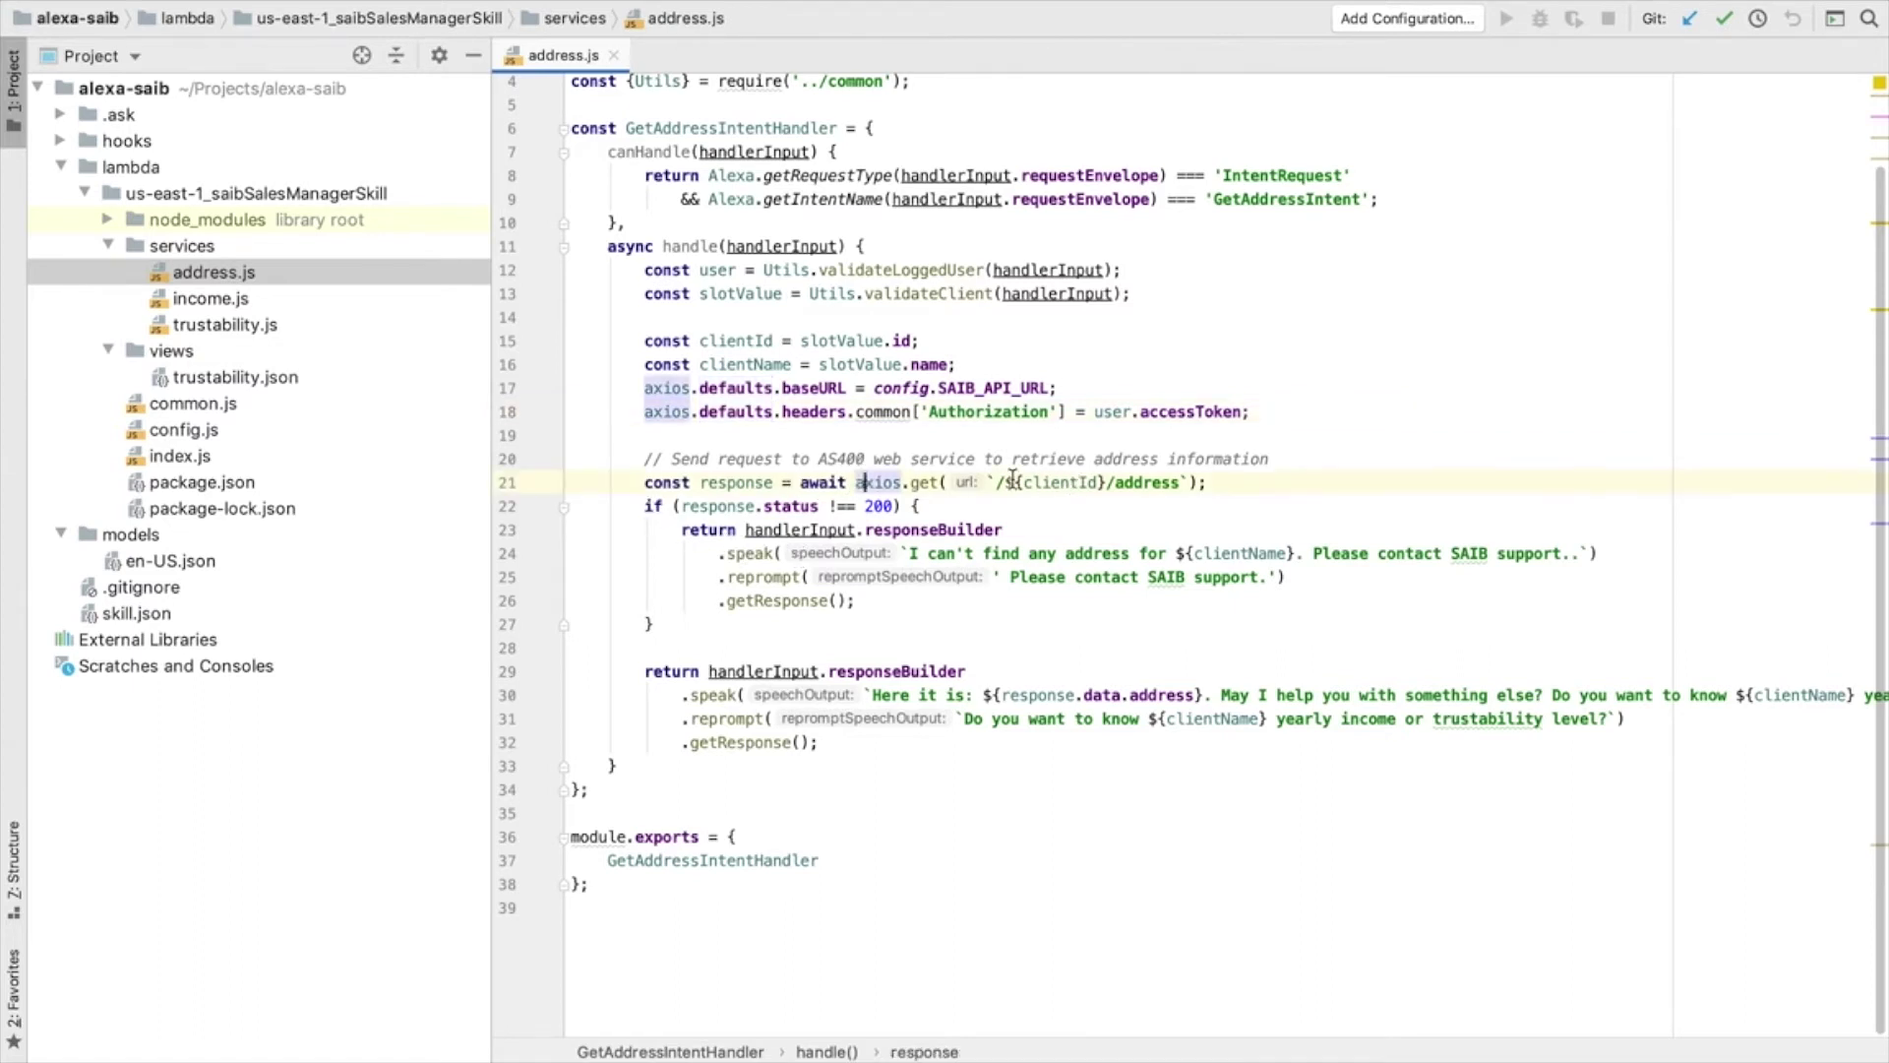
pyautogui.moveTo(988, 481); pyautogui.dragTo(1183, 481)
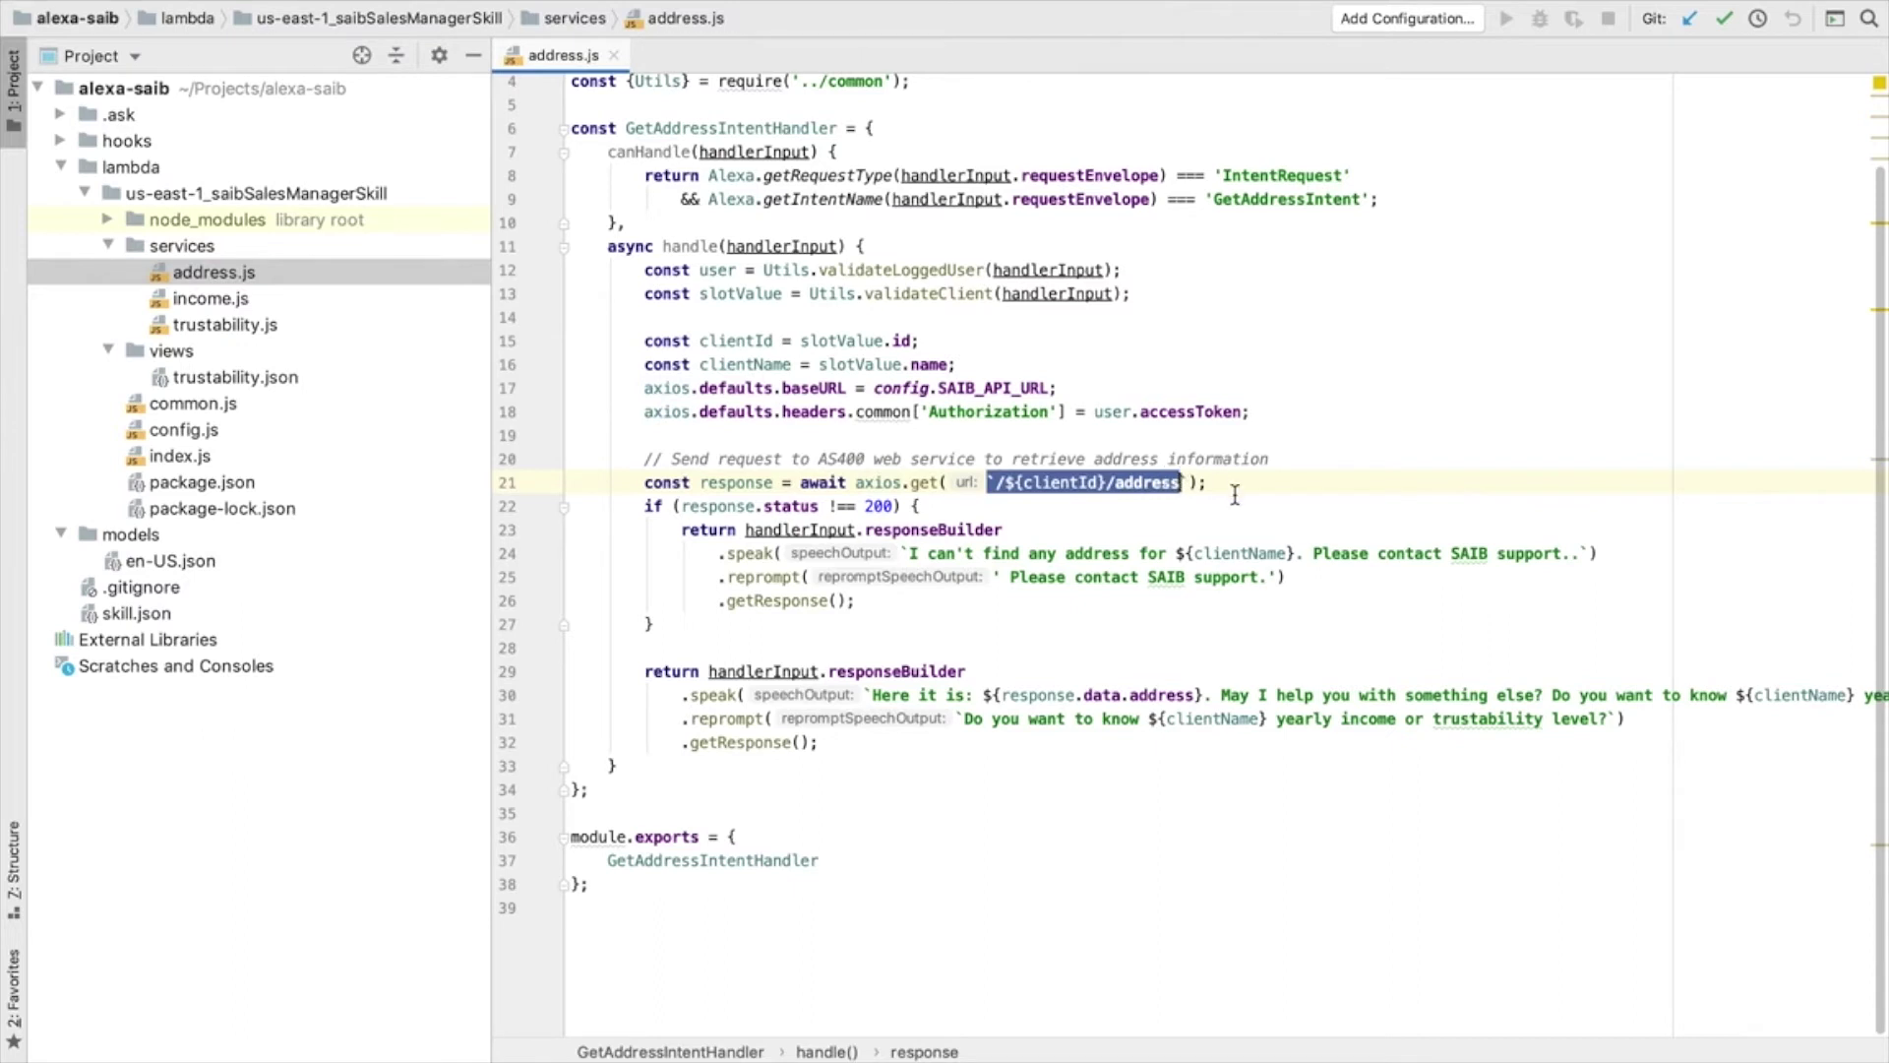